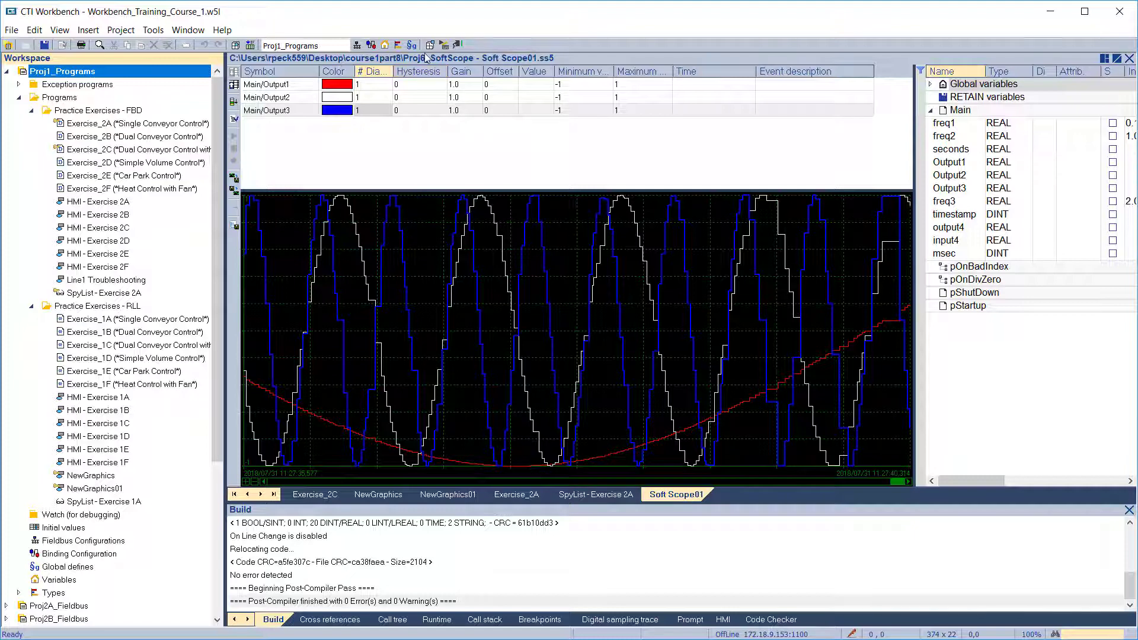
Build Proj1_Programs, then replace the application running on the controller by stopping it and downloading the new one
left_click(429, 46)
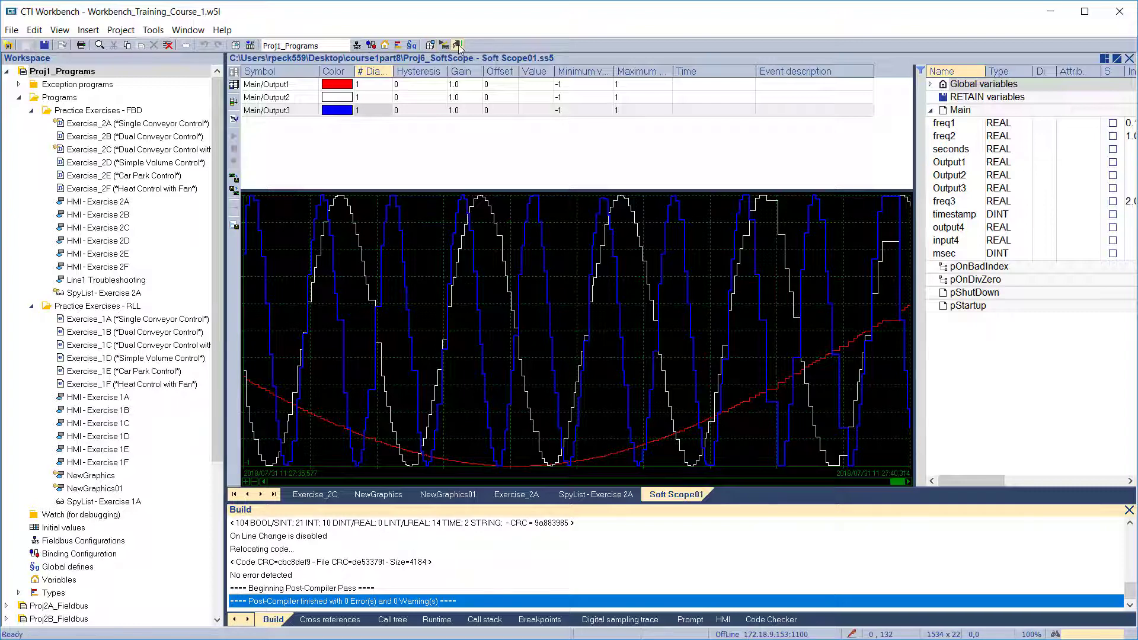
left_click(458, 46)
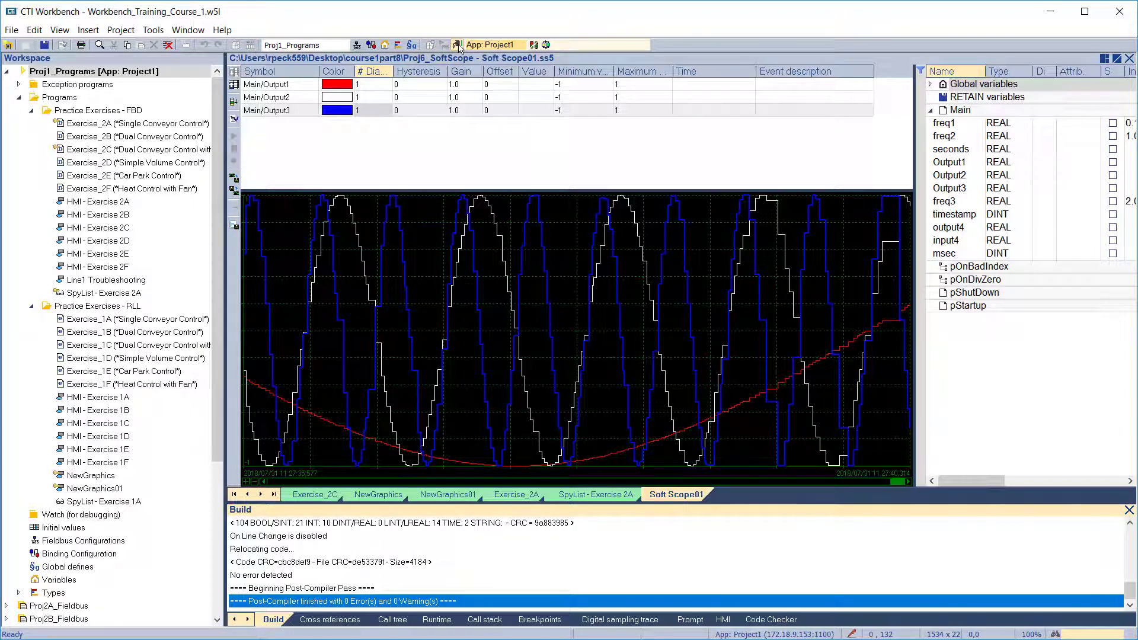
left_click(533, 46)
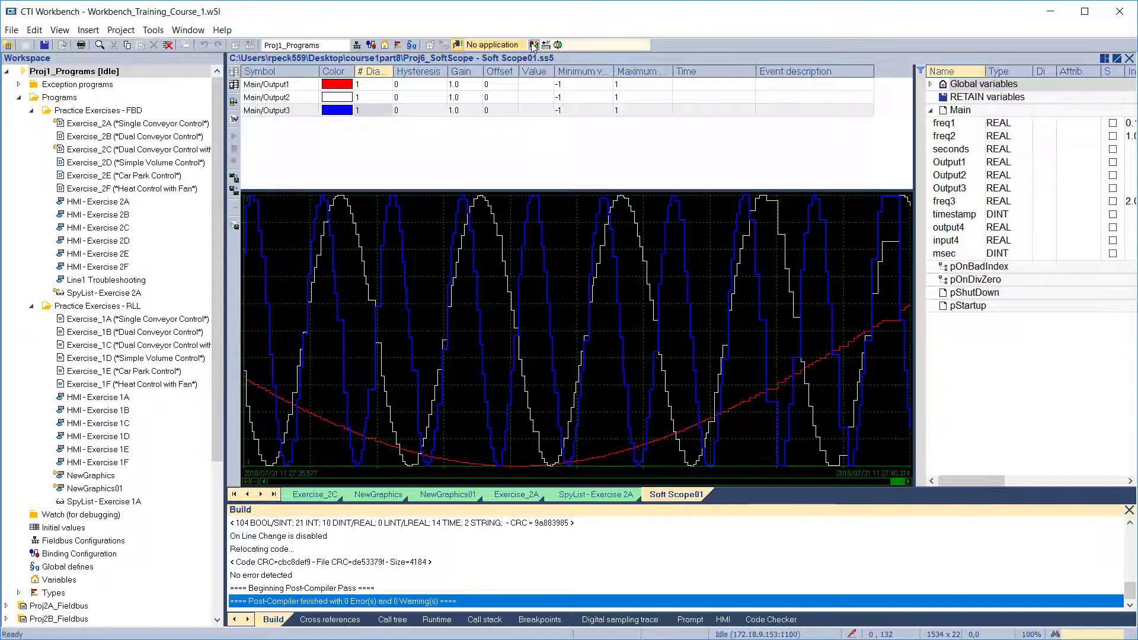
left_click(545, 46)
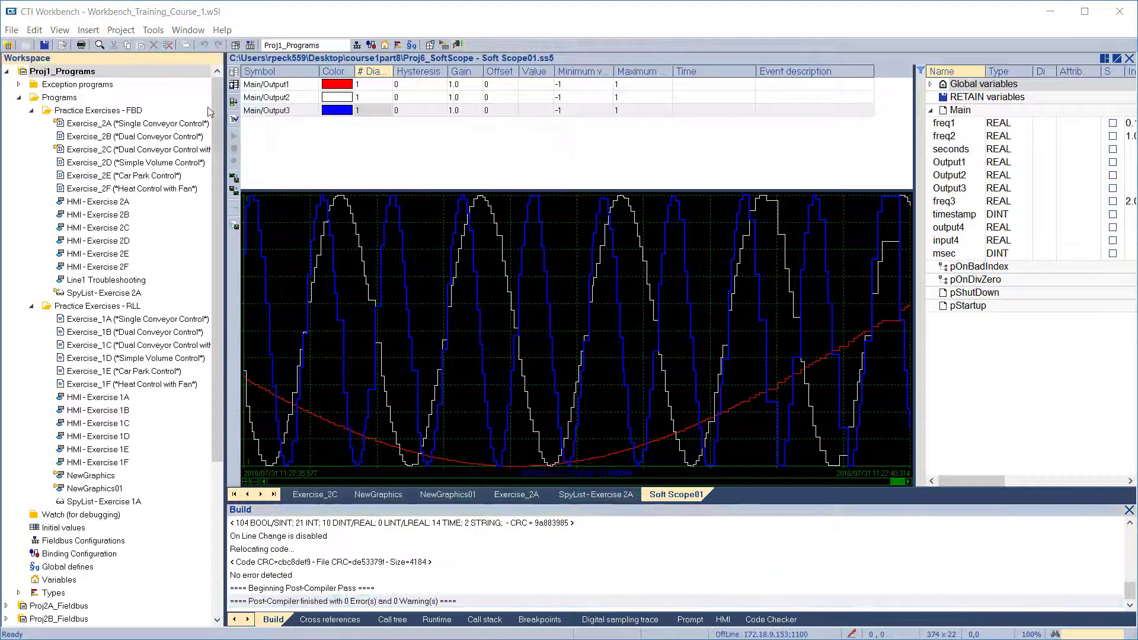
Save Proj1_Programs to the T5 Runtime target at 172.18.9.153:1100 with the preset file options, and close the project list
left_click(74, 75)
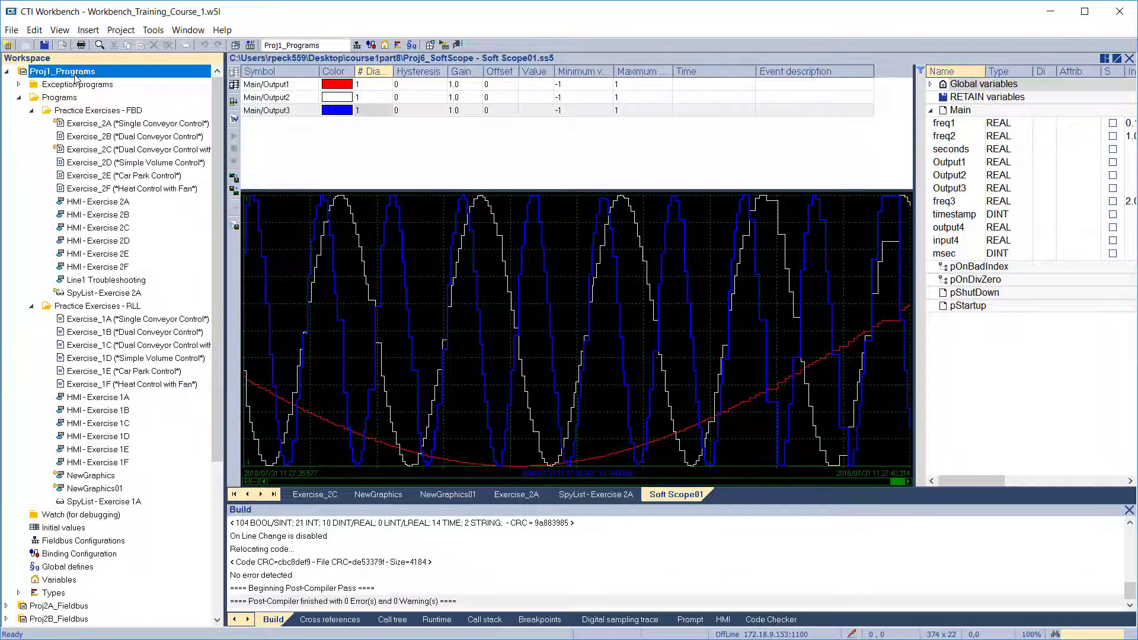
right_click(75, 75)
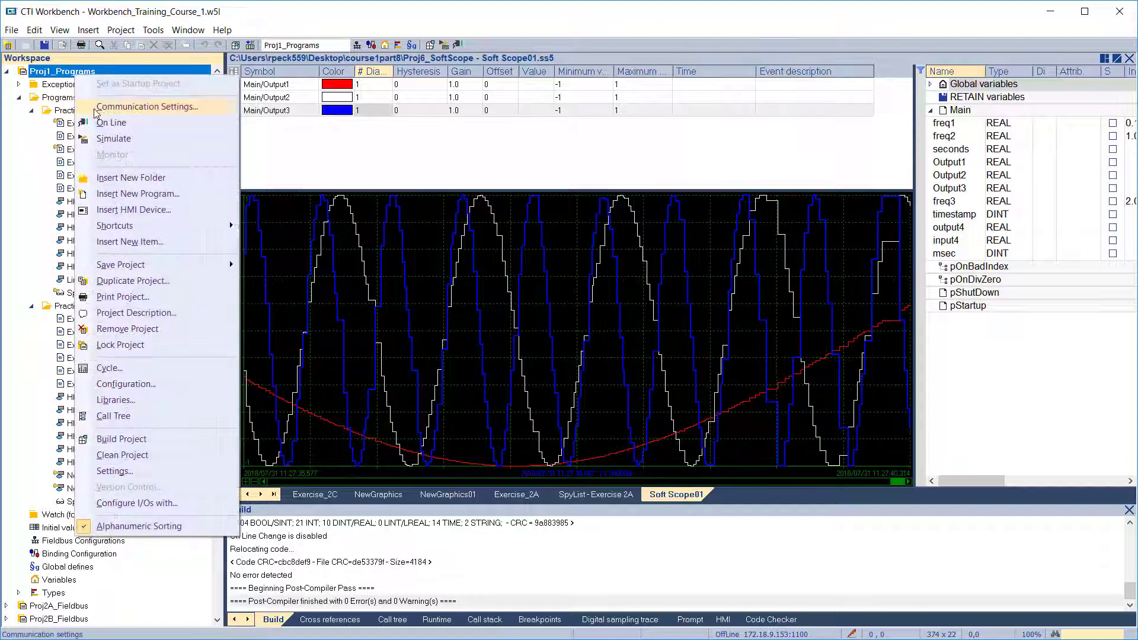
mouse_move(136, 264)
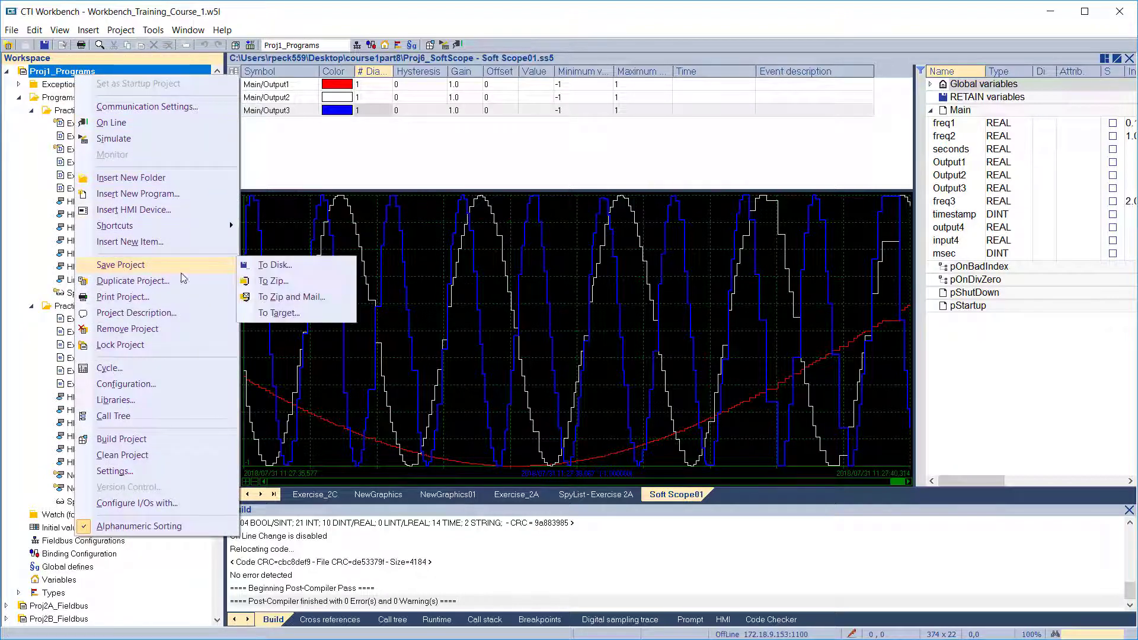
left_click(293, 313)
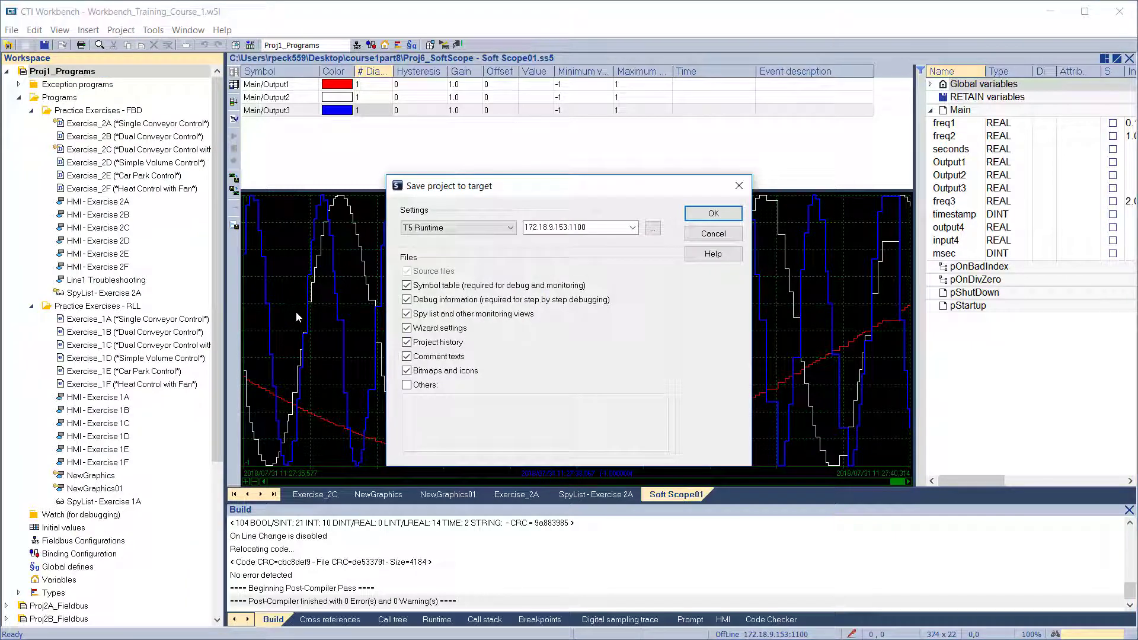
left_click(701, 217)
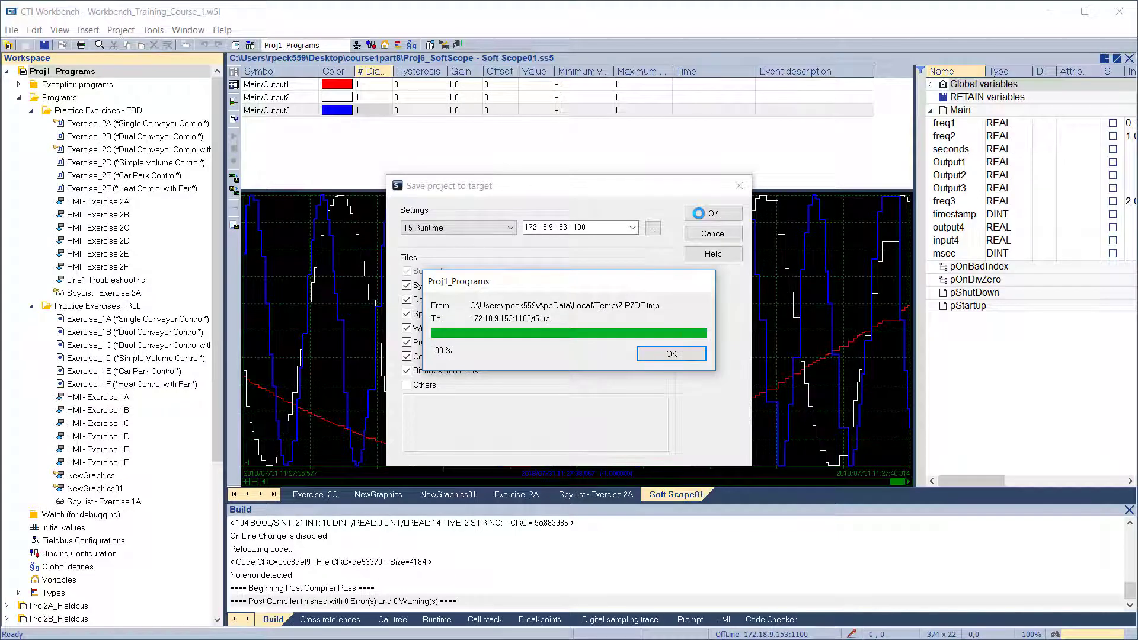
left_click(675, 353)
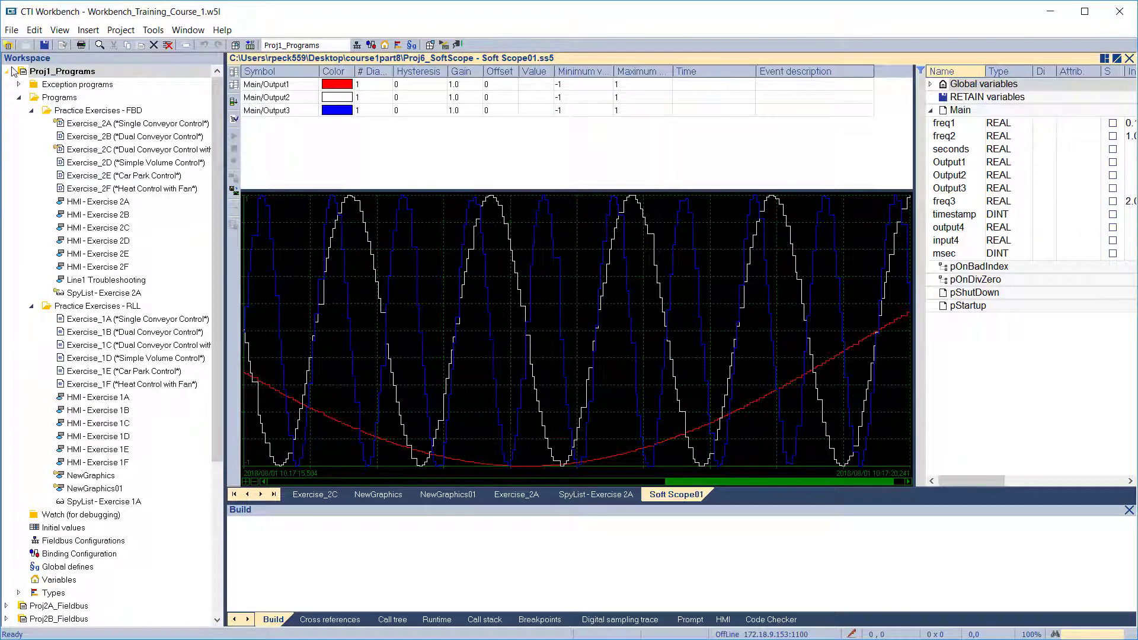
left_click(11, 29)
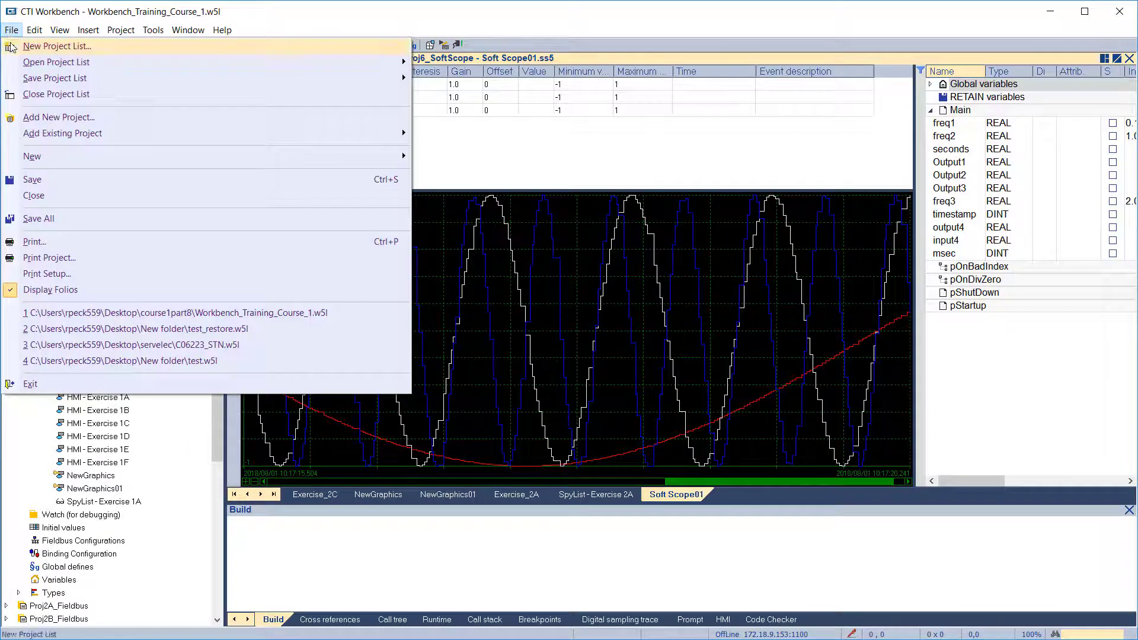
left_click(21, 97)
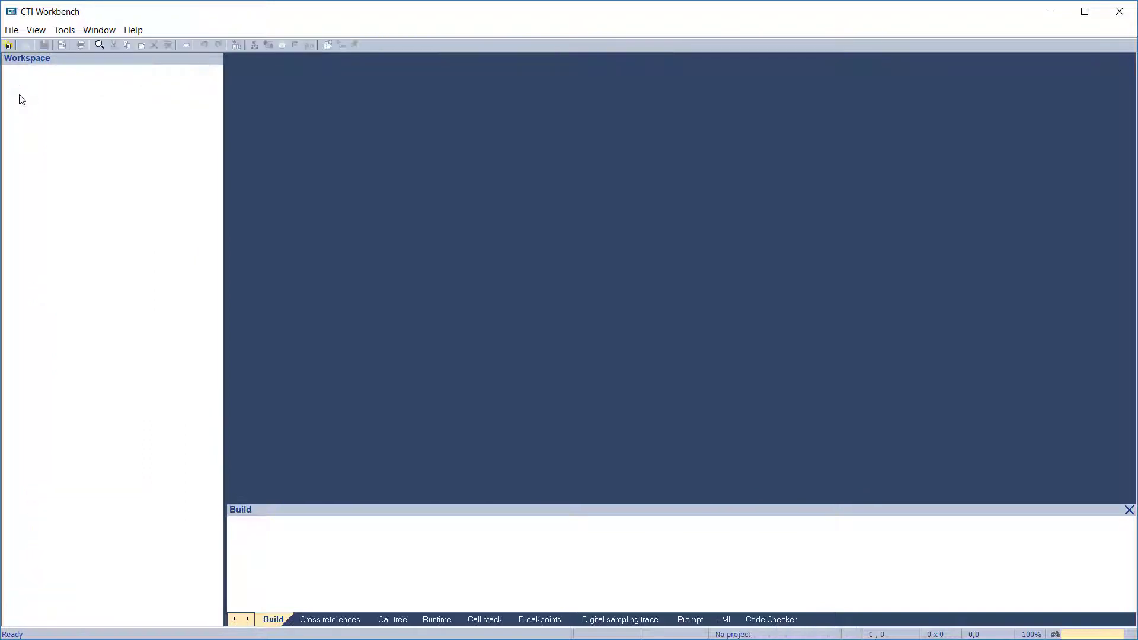
Add the existing project from the target at 172.18.9.153:1100 under the name test_restore, and open its Exercise_2A program
left_click(11, 30)
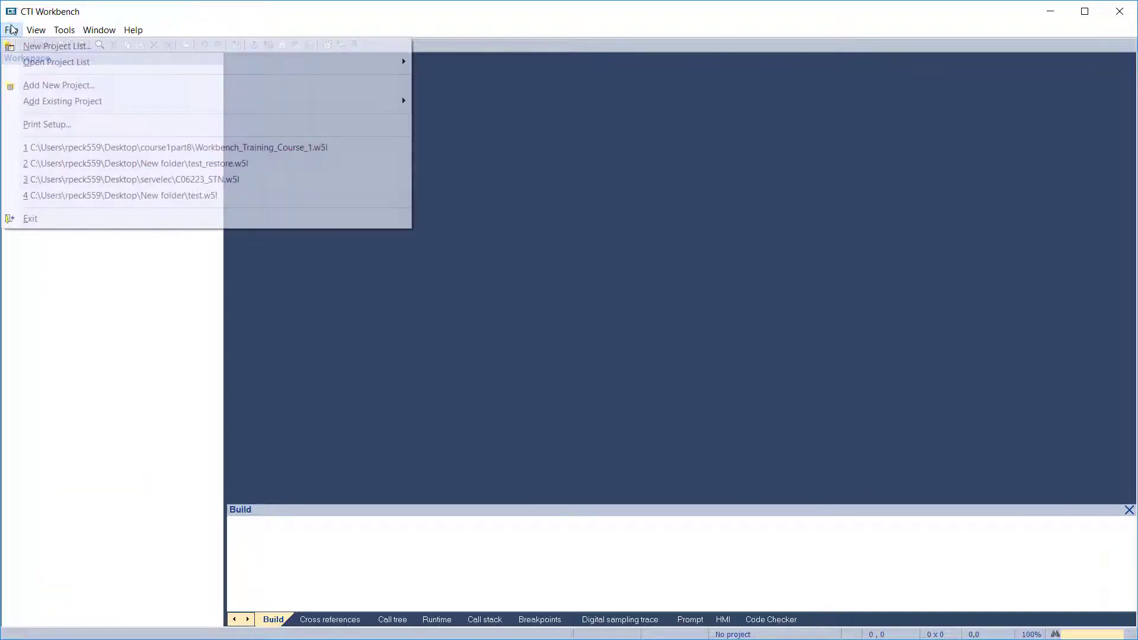
mouse_move(35, 102)
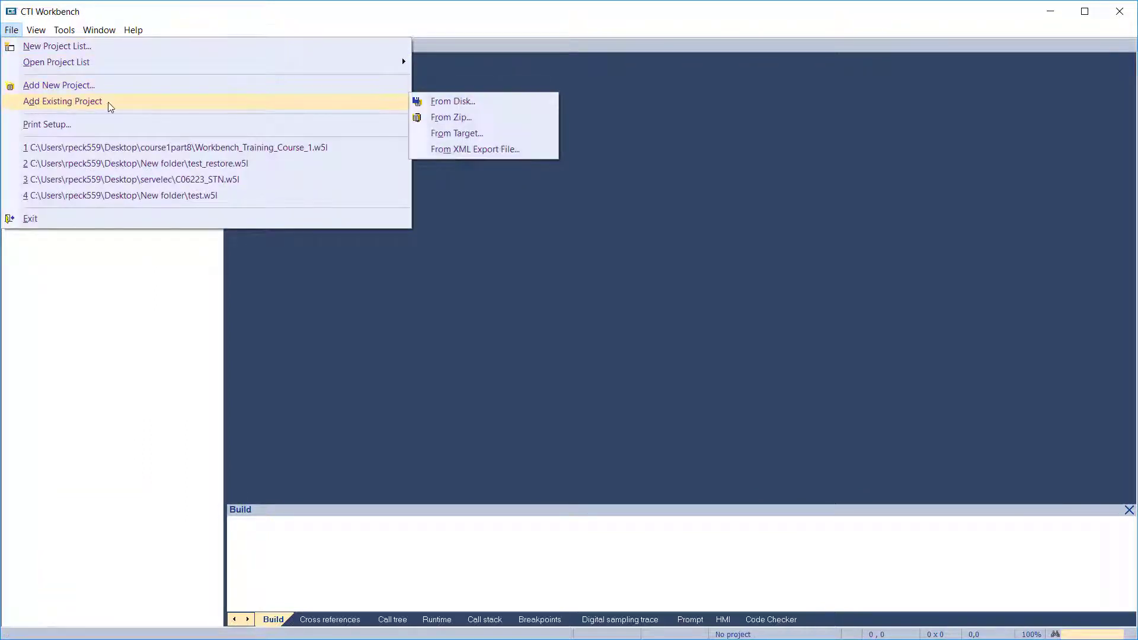
left_click(487, 134)
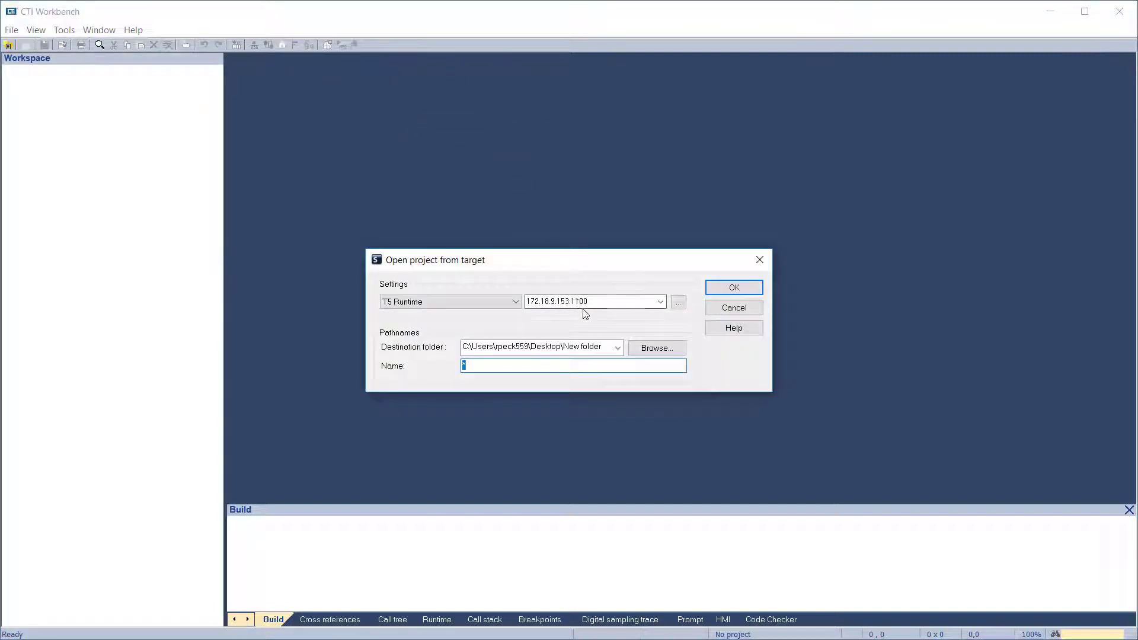
left_click(542, 367)
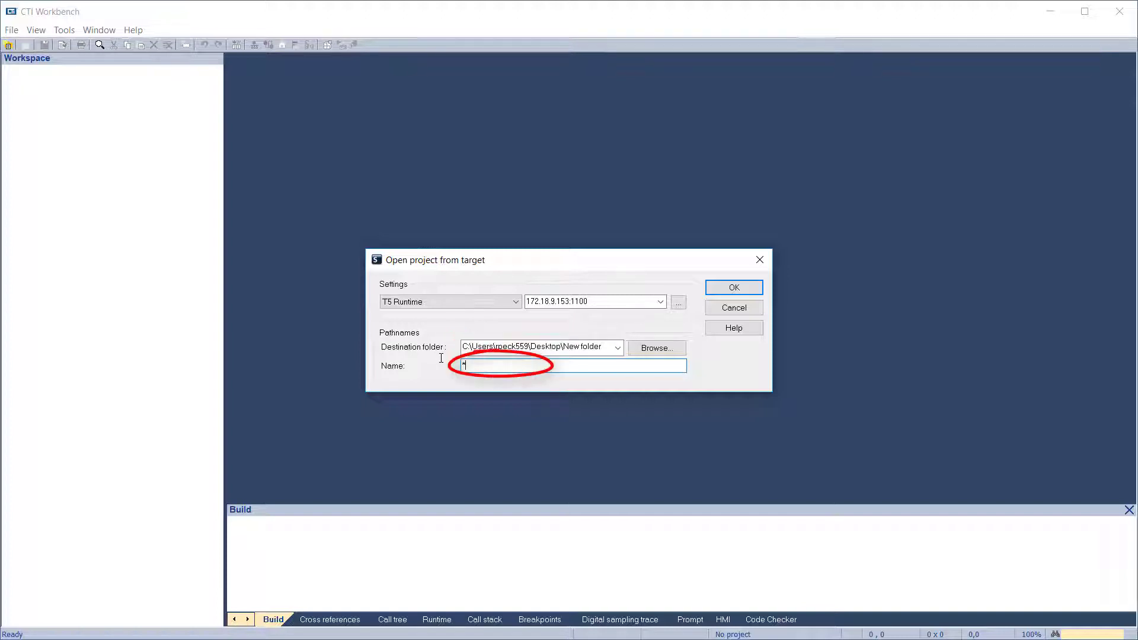
left_click_drag(441, 358, 438, 359)
type("test_restore")
left_click(733, 285)
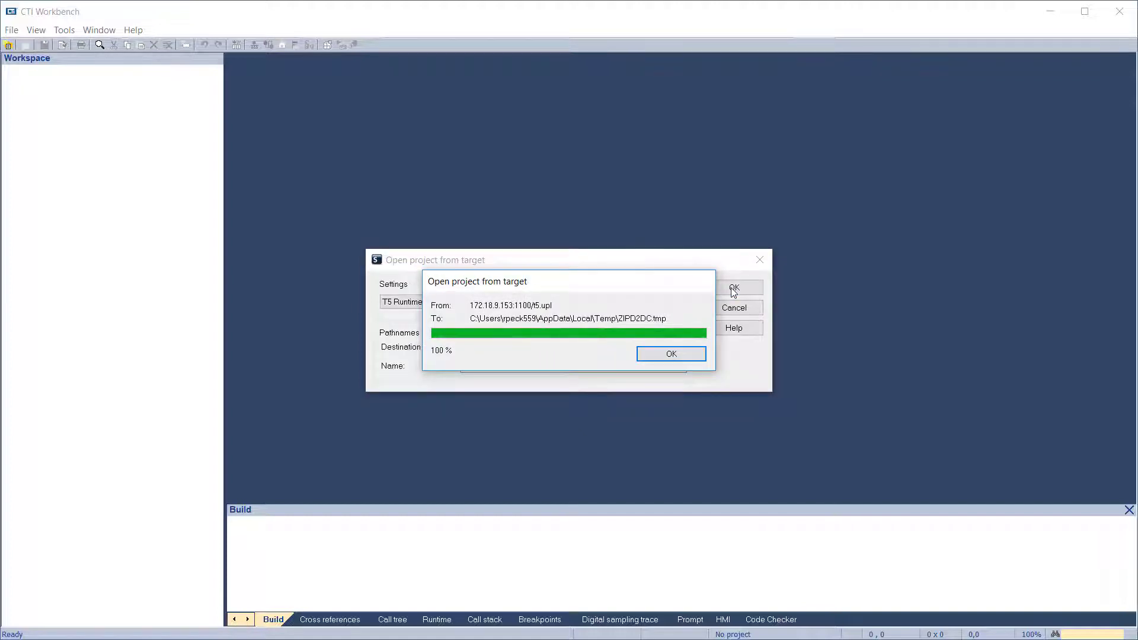
left_click(672, 354)
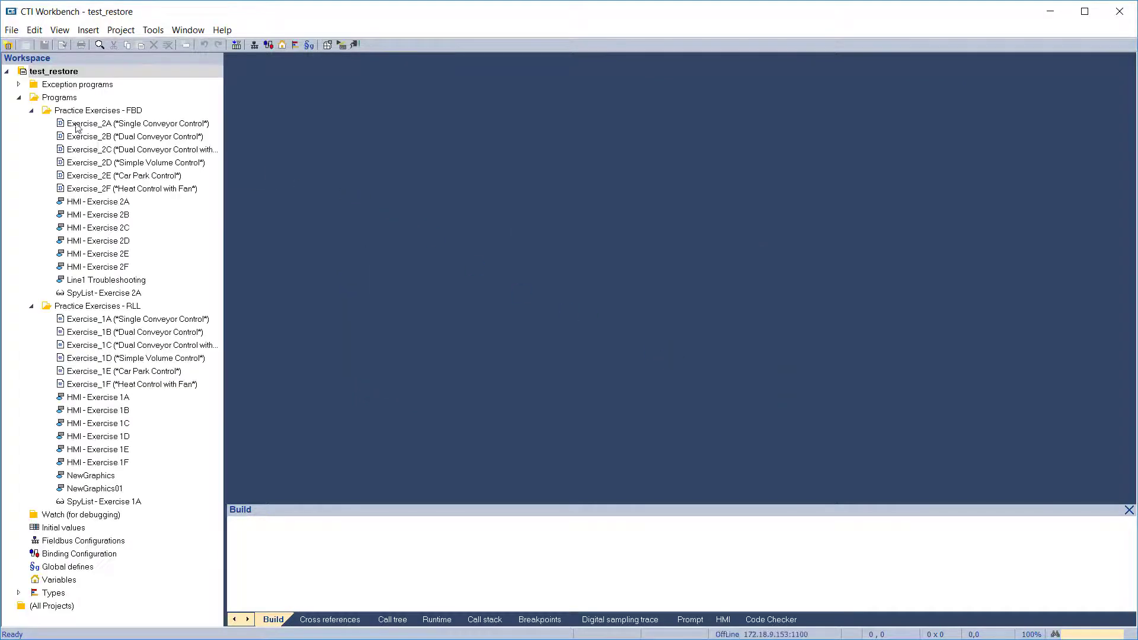
double_click(71, 125)
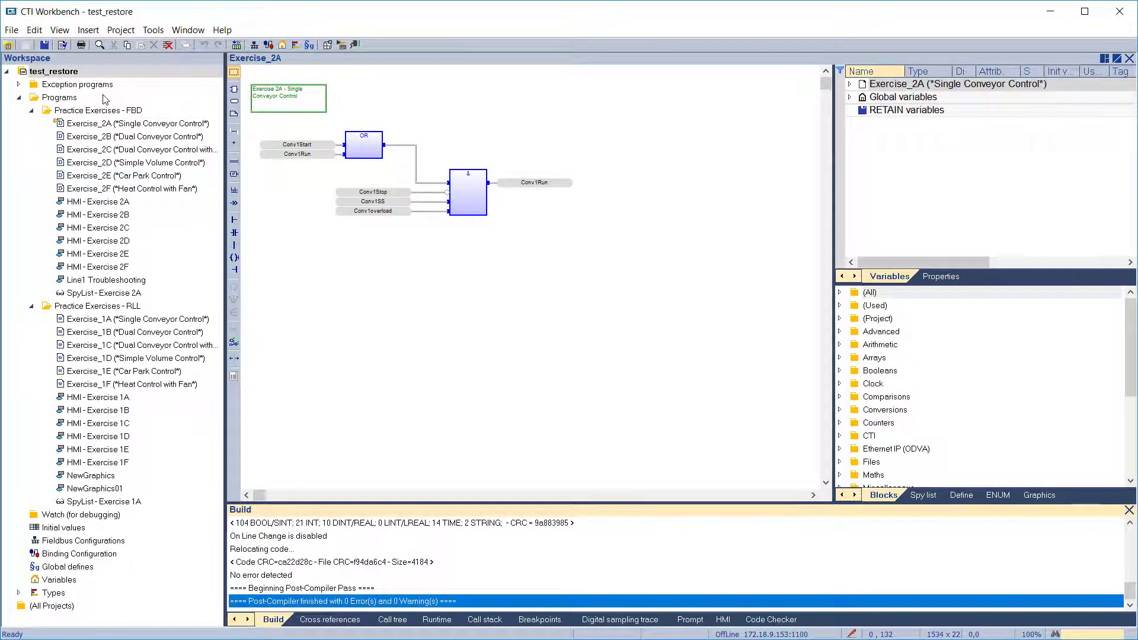
Set and confirm a new runtime password in the compiler settings of the test_restore project
left_click(81, 75)
right_click(81, 76)
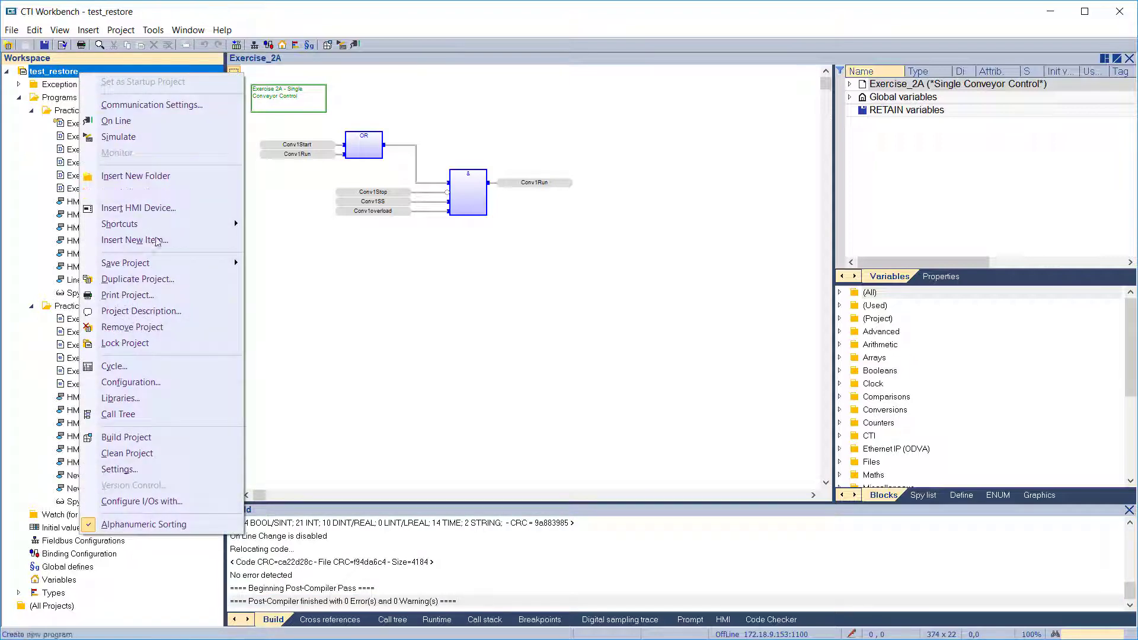
left_click(148, 470)
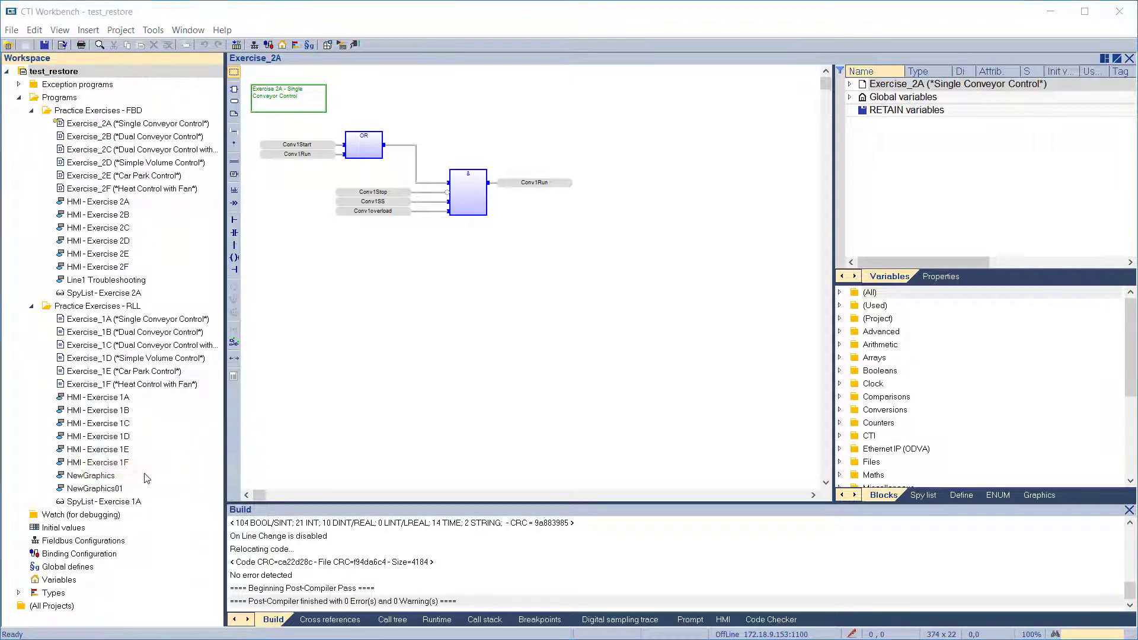
left_click(419, 237)
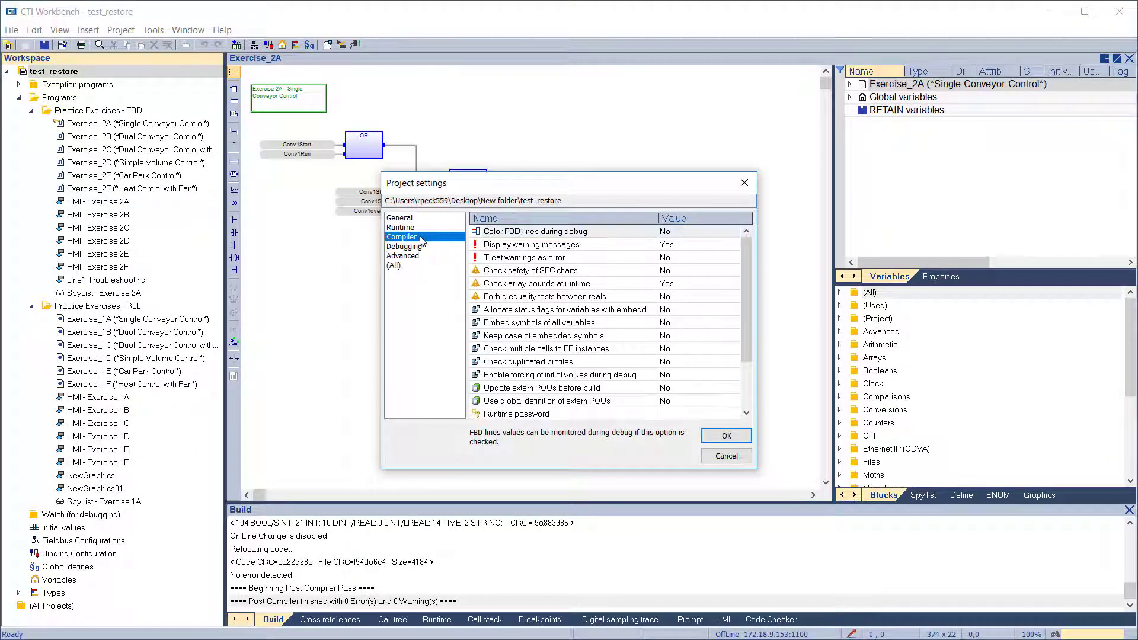
double_click(531, 415)
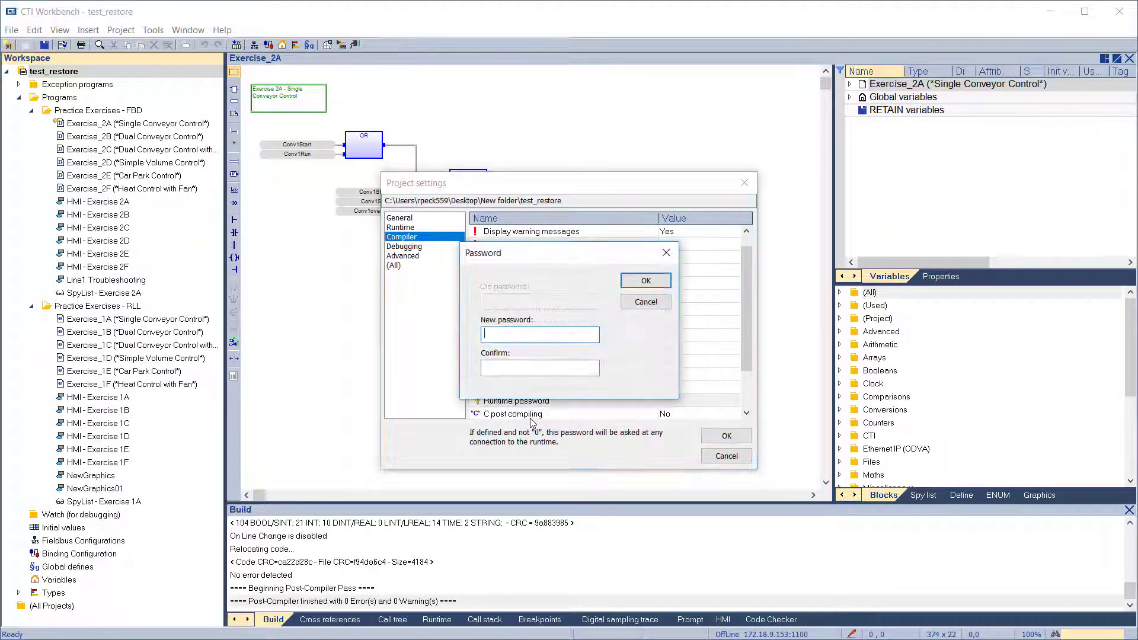
type("***")
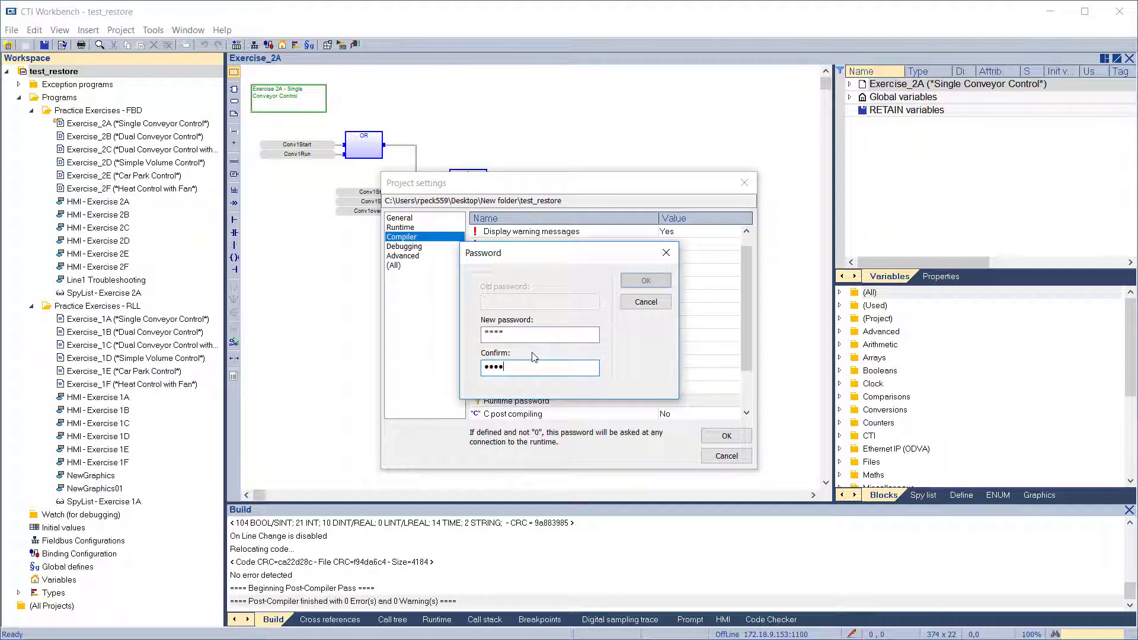
left_click(627, 284)
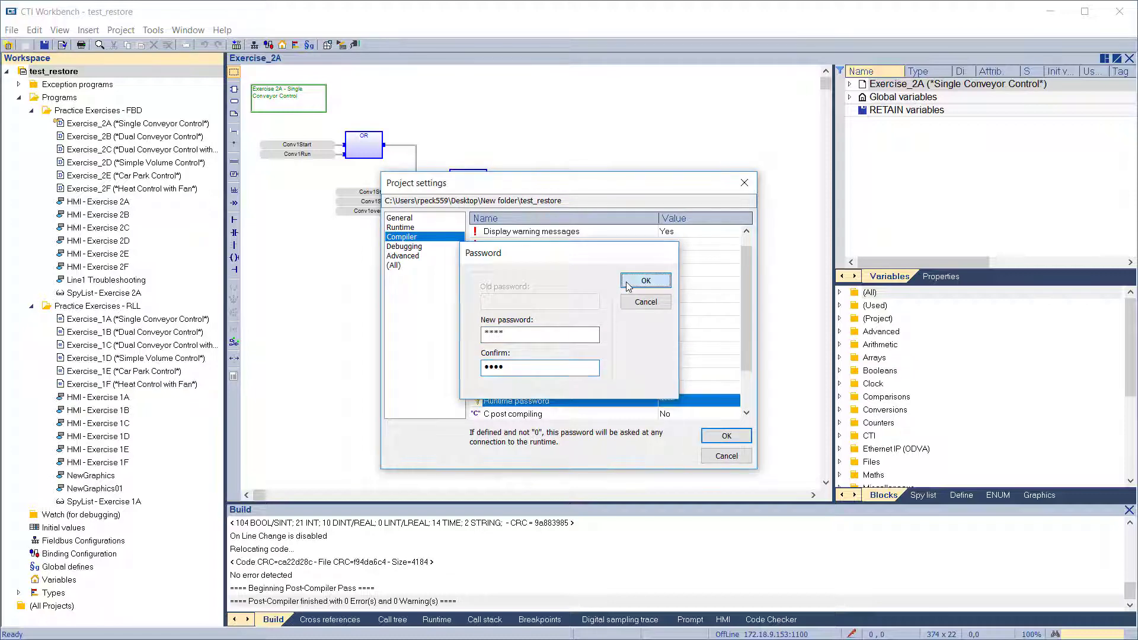
left_click(714, 437)
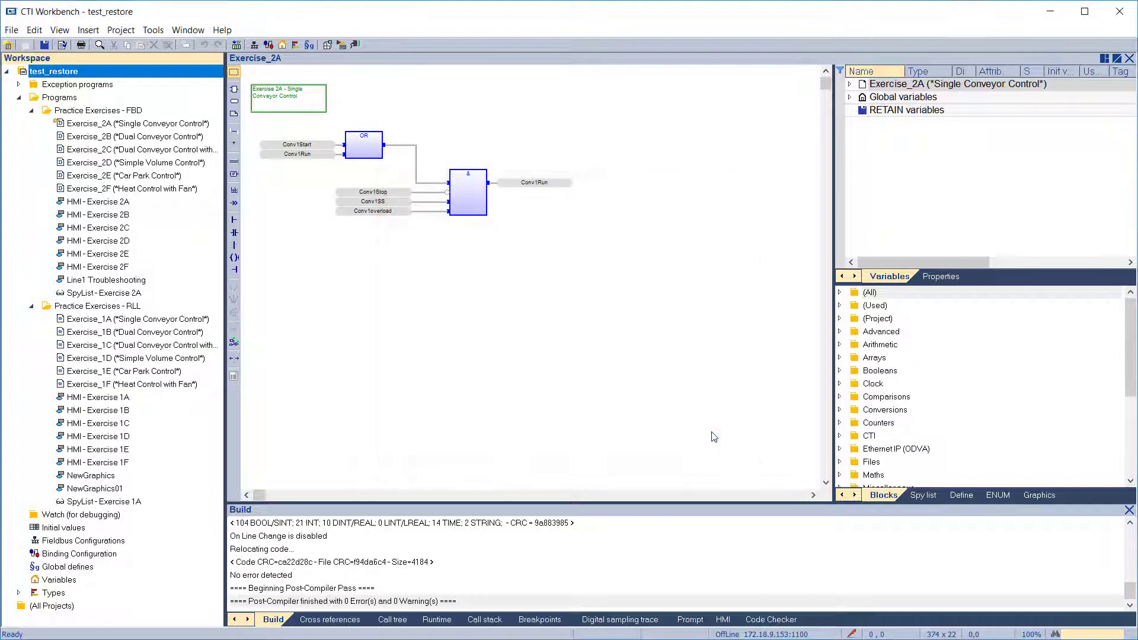
Build test_restore, go online, and stop the target application to download the new version
left_click(327, 45)
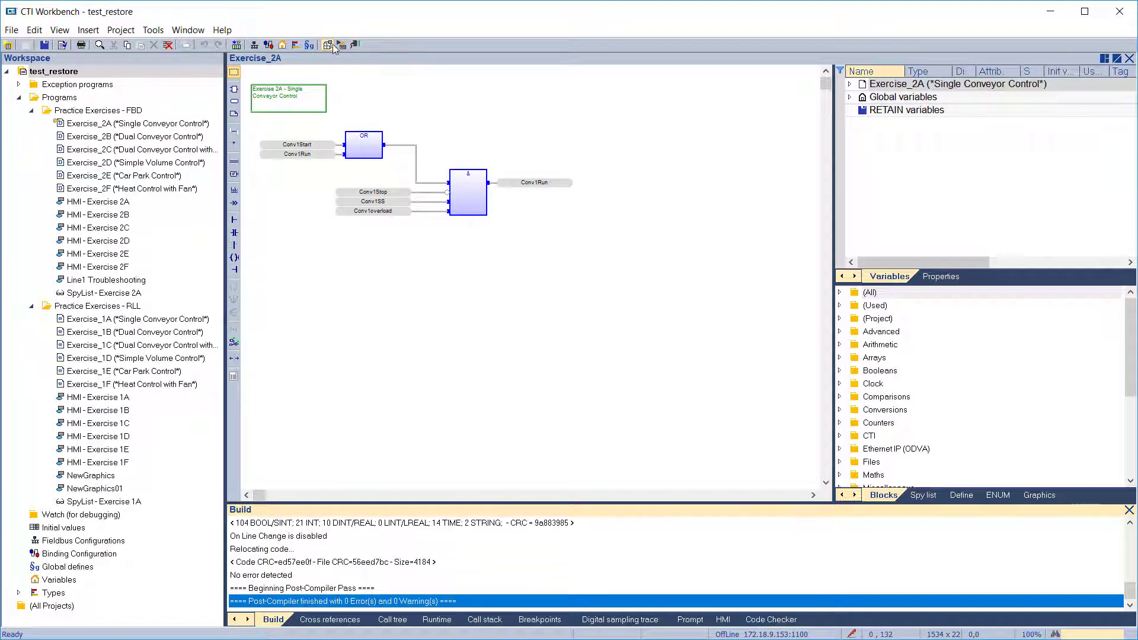
left_click(356, 46)
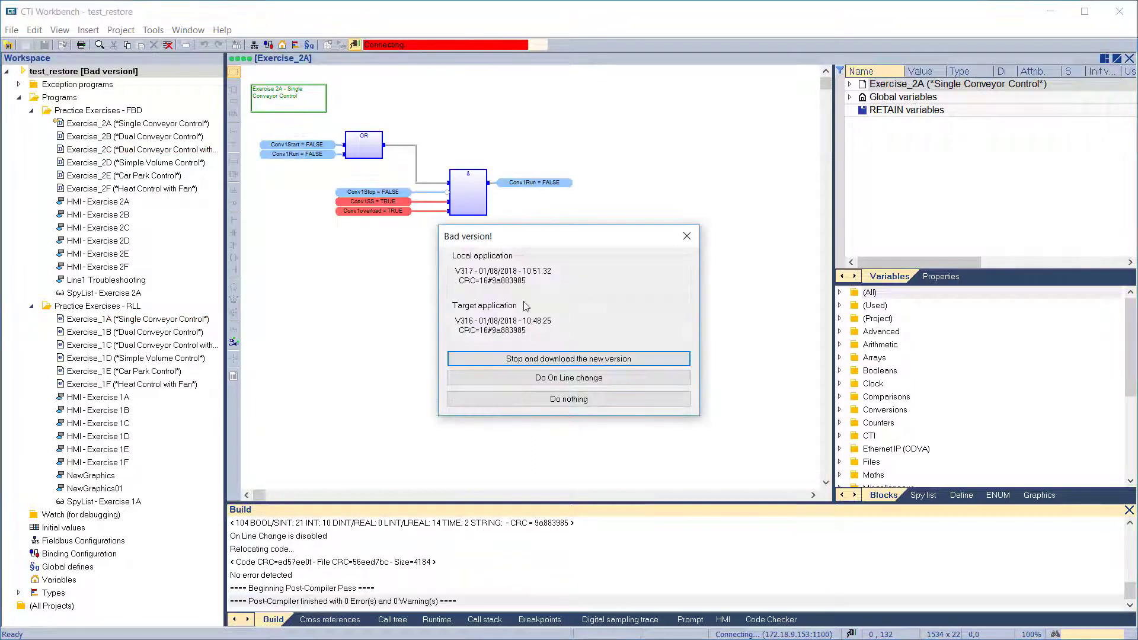
left_click(531, 359)
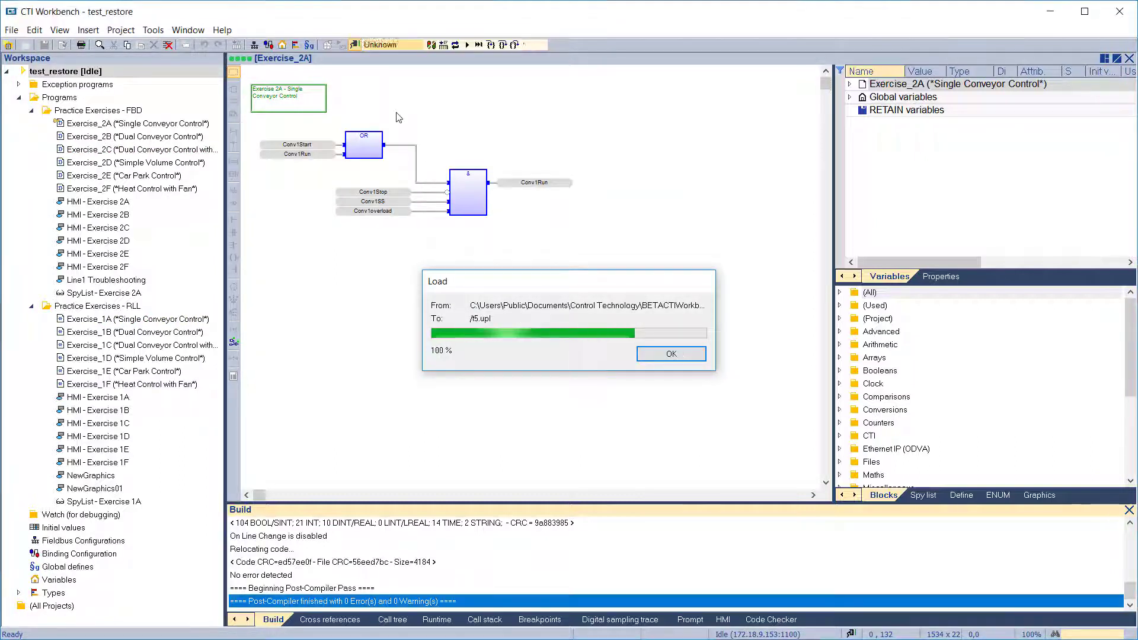
Reconnect to the target by entering the runtime password, and go offline again
left_click(353, 46)
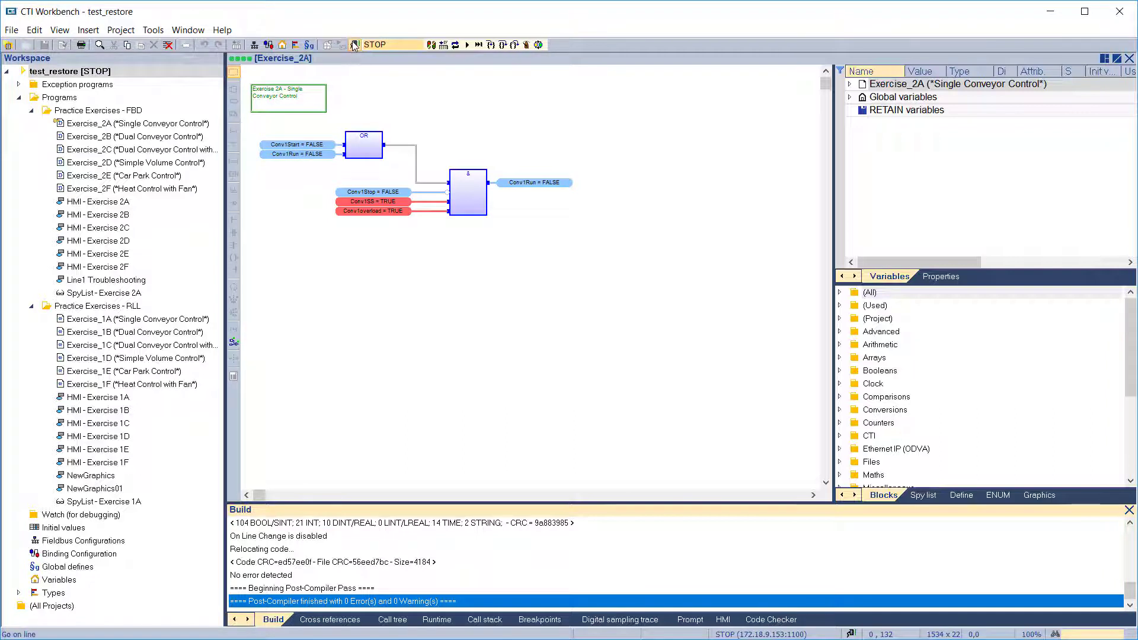
left_click(354, 49)
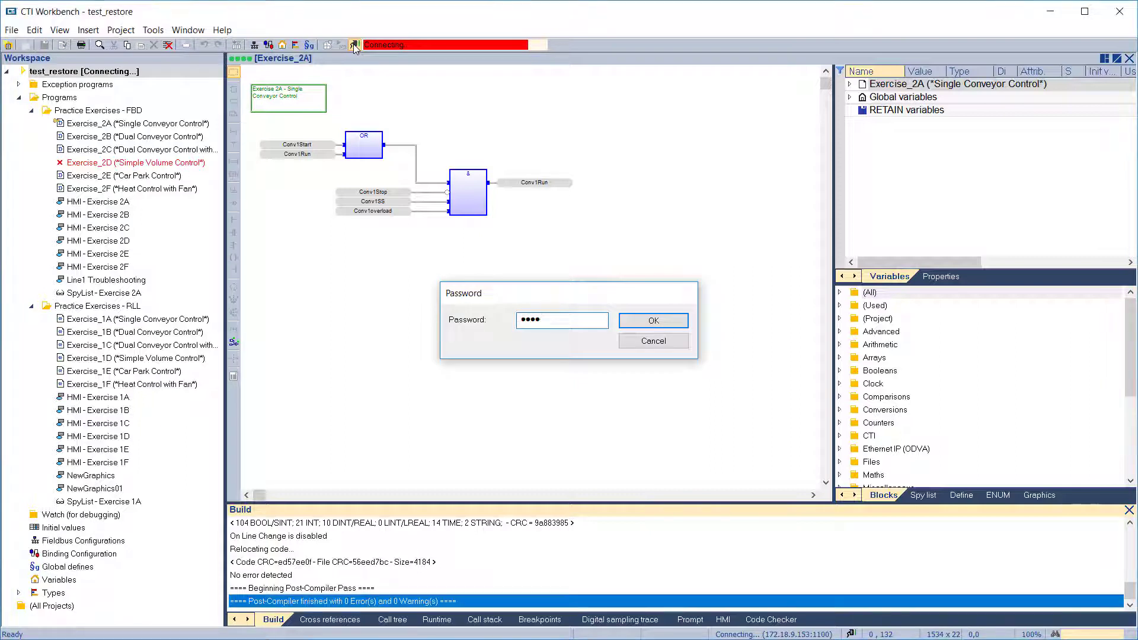
key("Return")
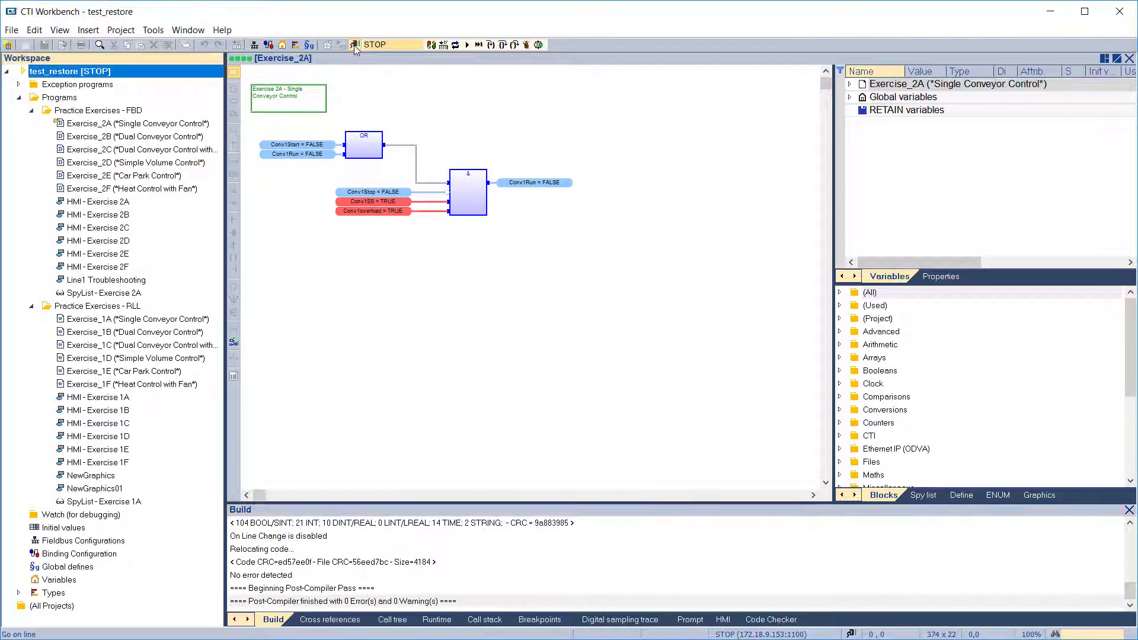
left_click(353, 44)
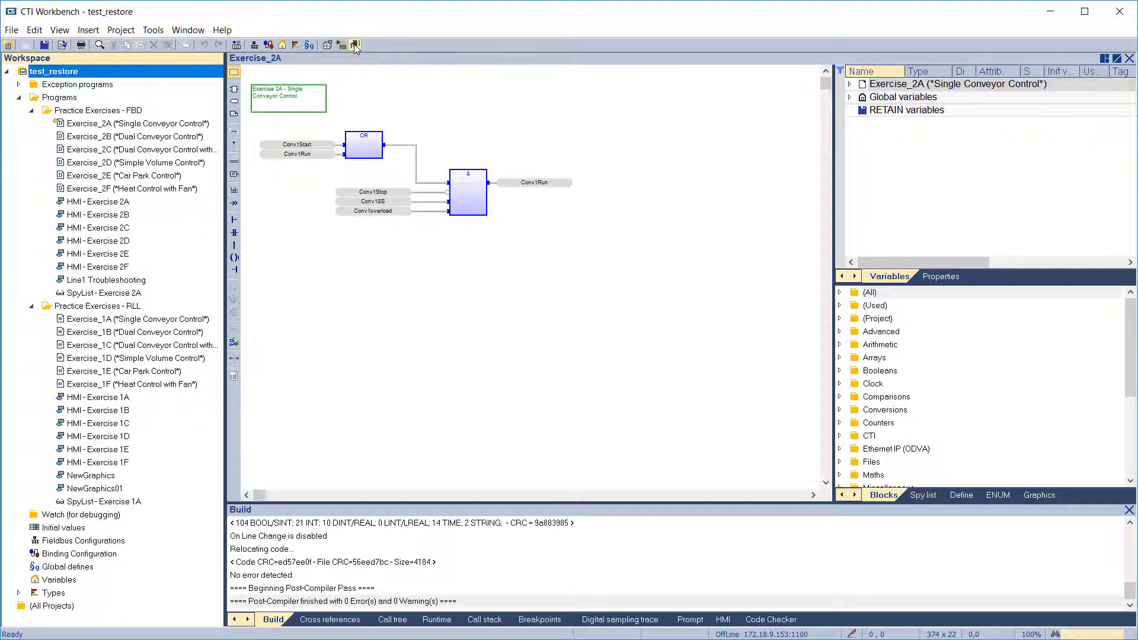
Clear the runtime password in the project's compiler settings by entering the old password and leaving the new one blank
right_click(136, 76)
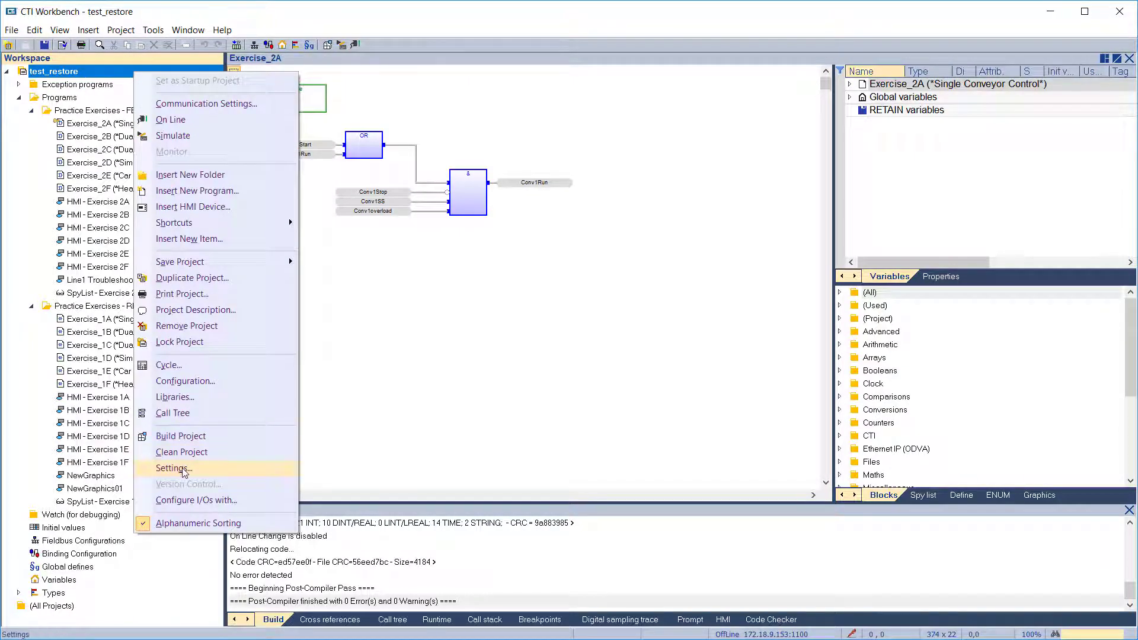
left_click(185, 471)
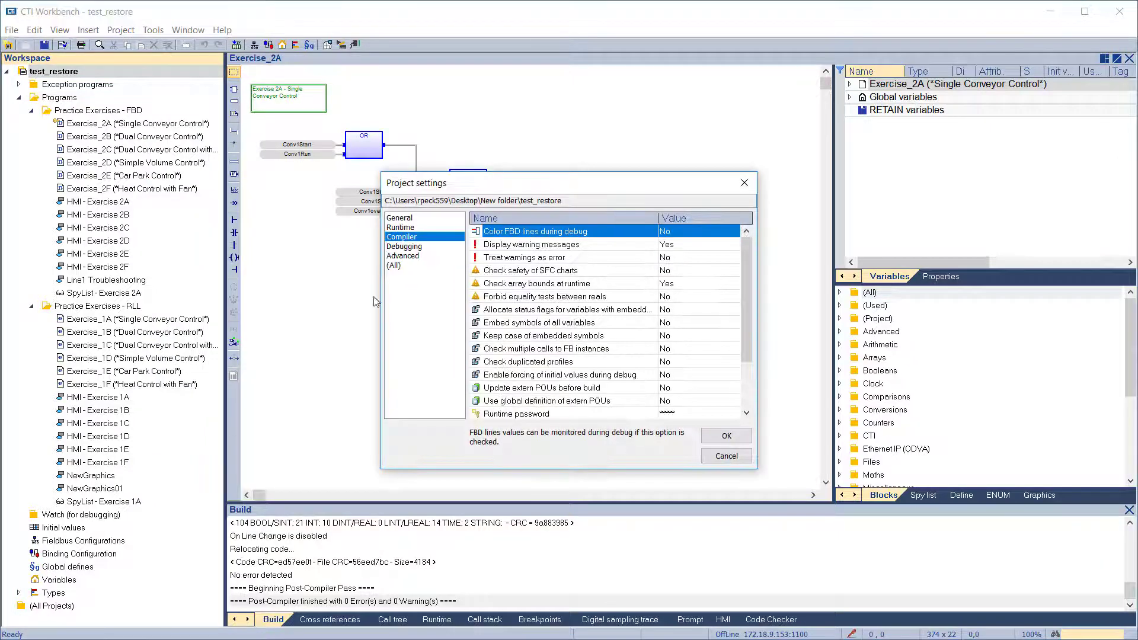
double_click(505, 413)
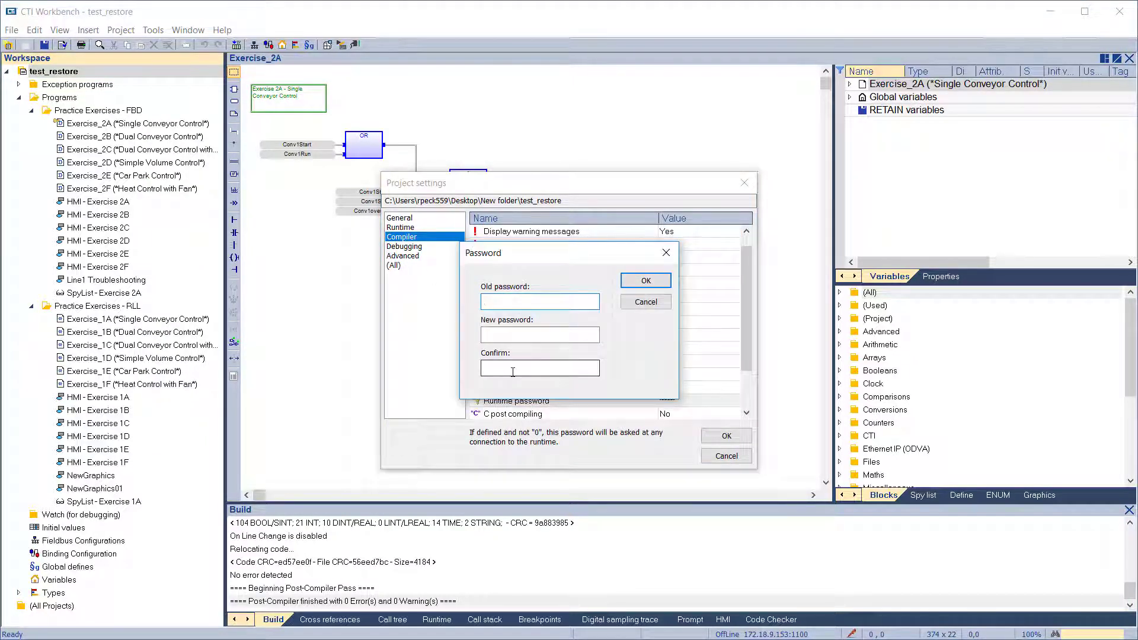
left_click(512, 371)
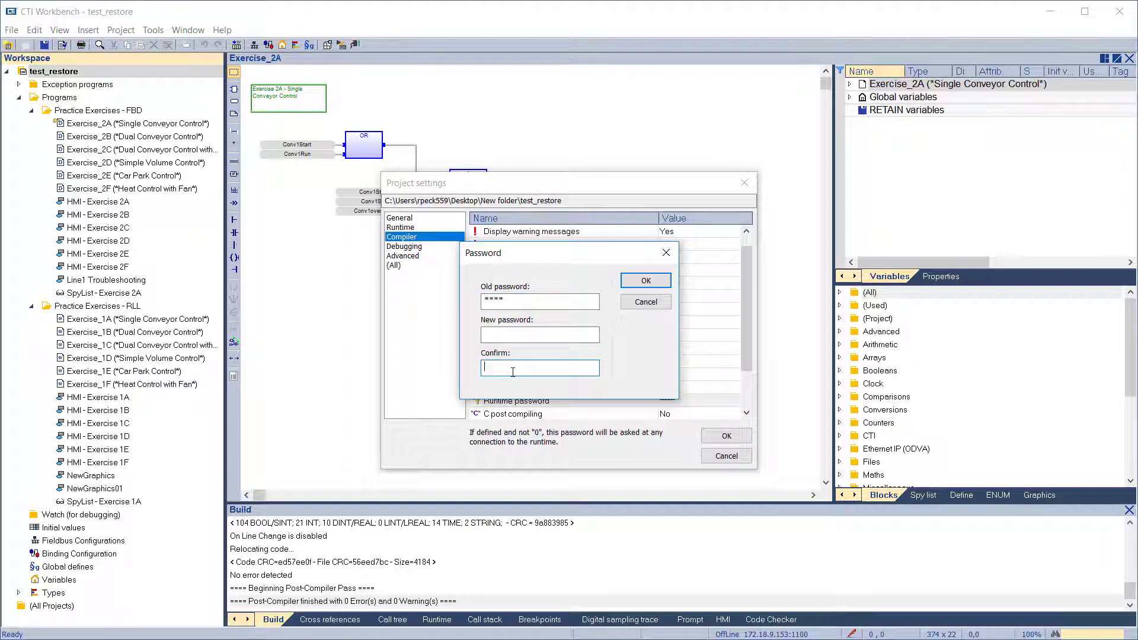
left_click(646, 281)
left_click(714, 434)
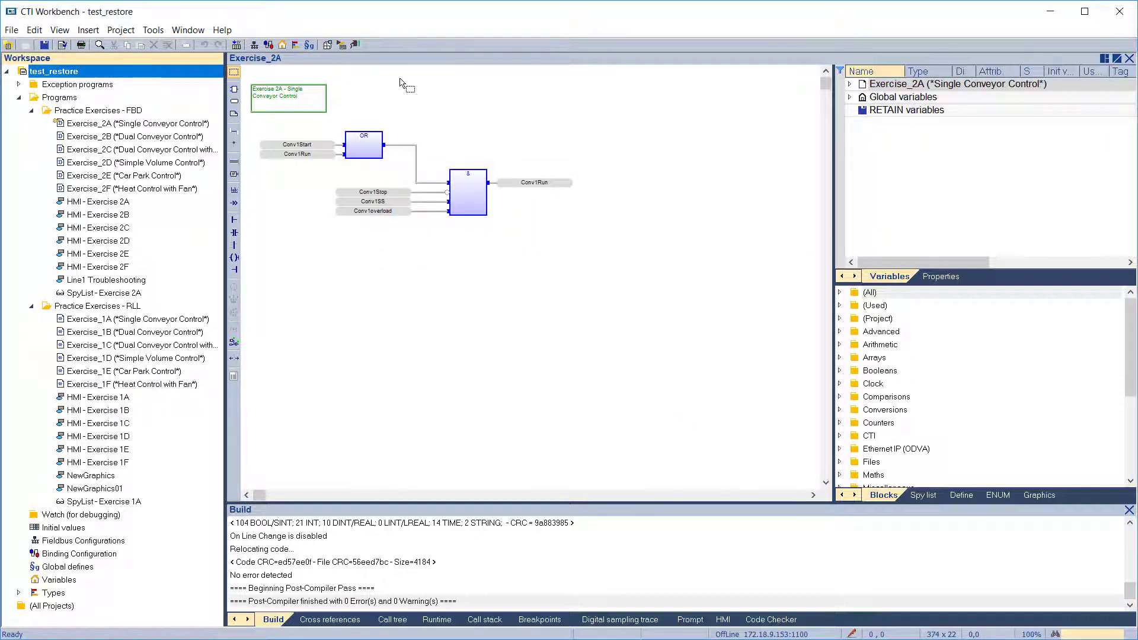
Build test_restore, go online with the runtime password, and stop the target application to download the new version
left_click(330, 43)
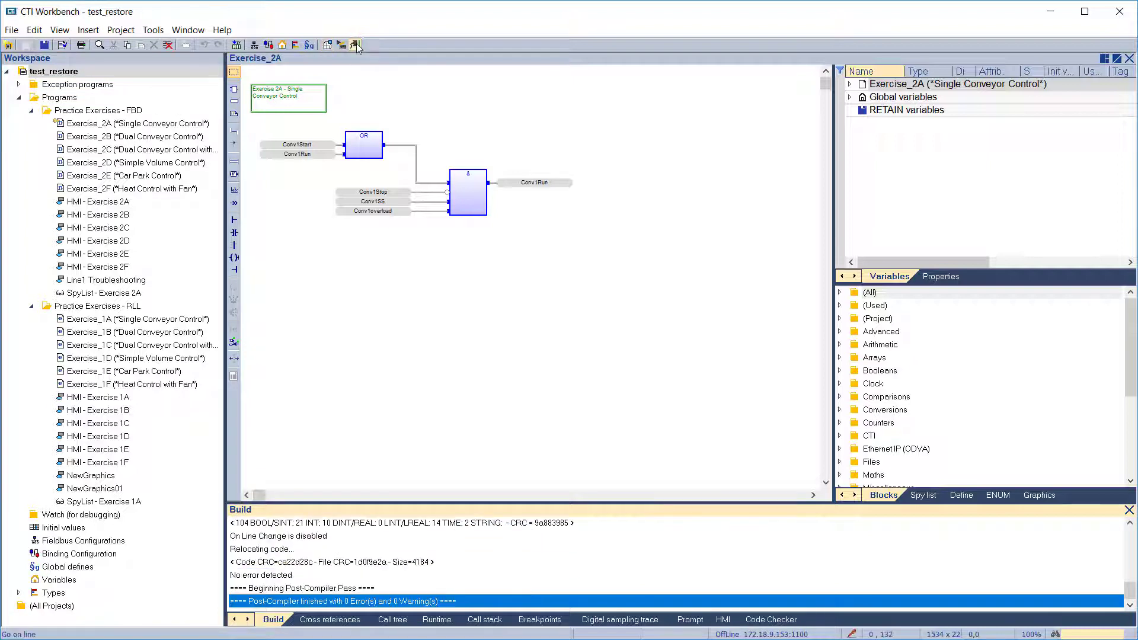
left_click(354, 45)
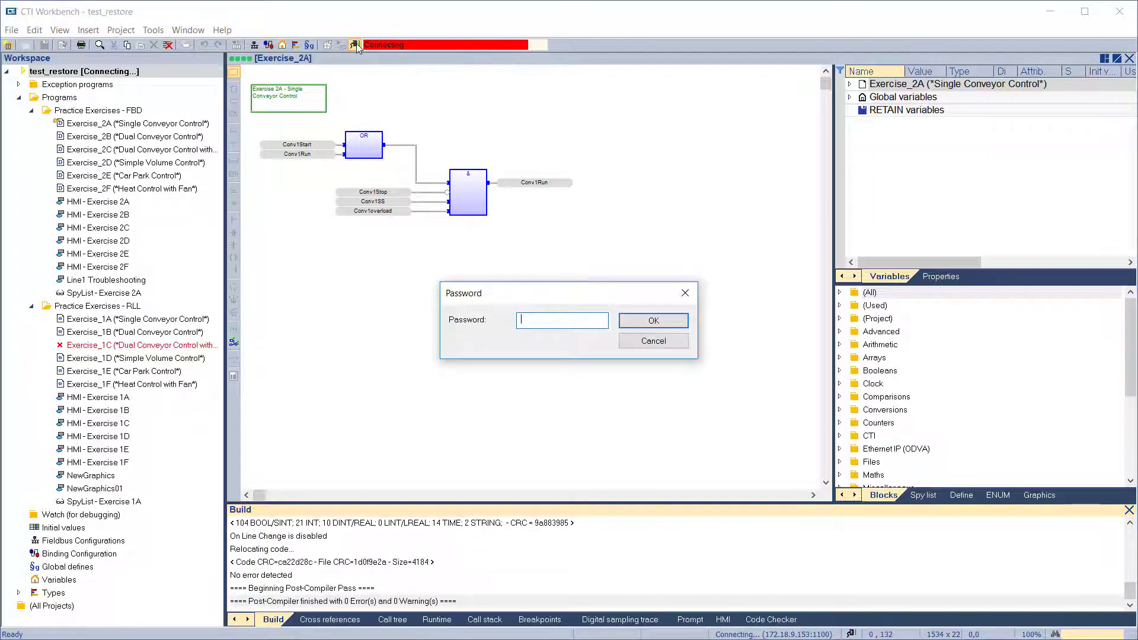
key("Return")
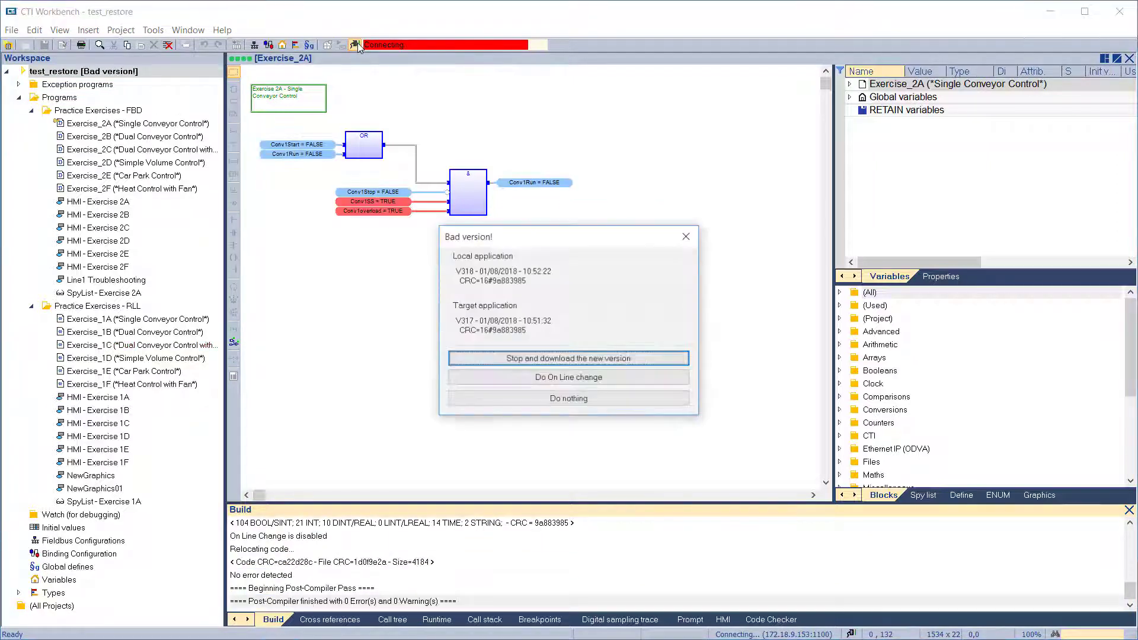
left_click(515, 358)
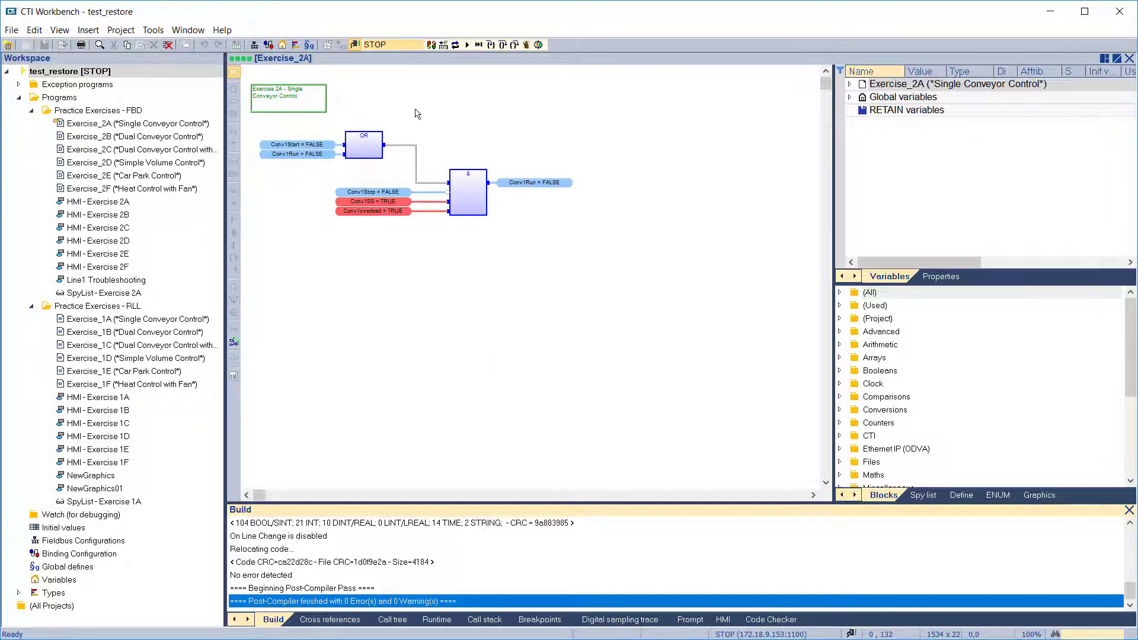
Go offline and reconnect to the target to check access without a runtime password, and disconnect again
left_click(354, 45)
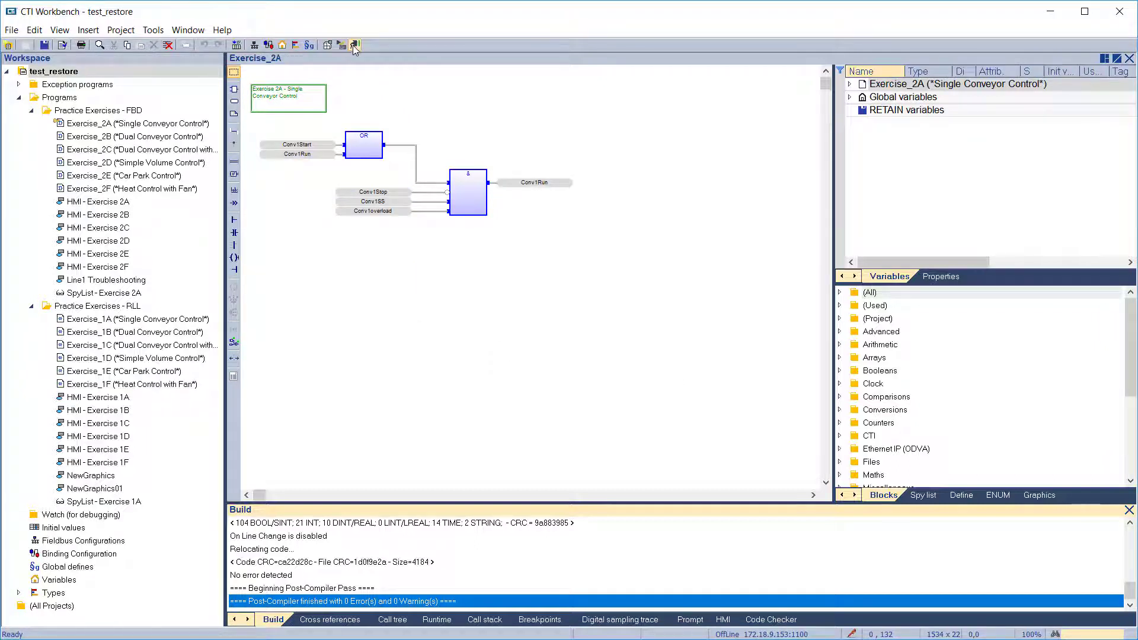
left_click(353, 45)
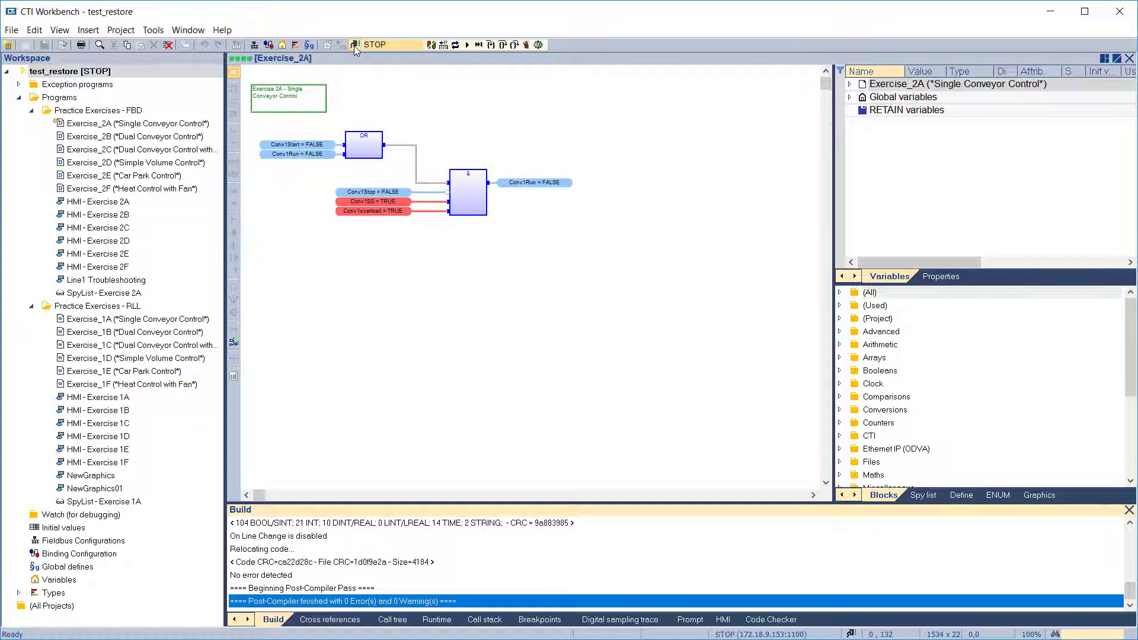
left_click(354, 45)
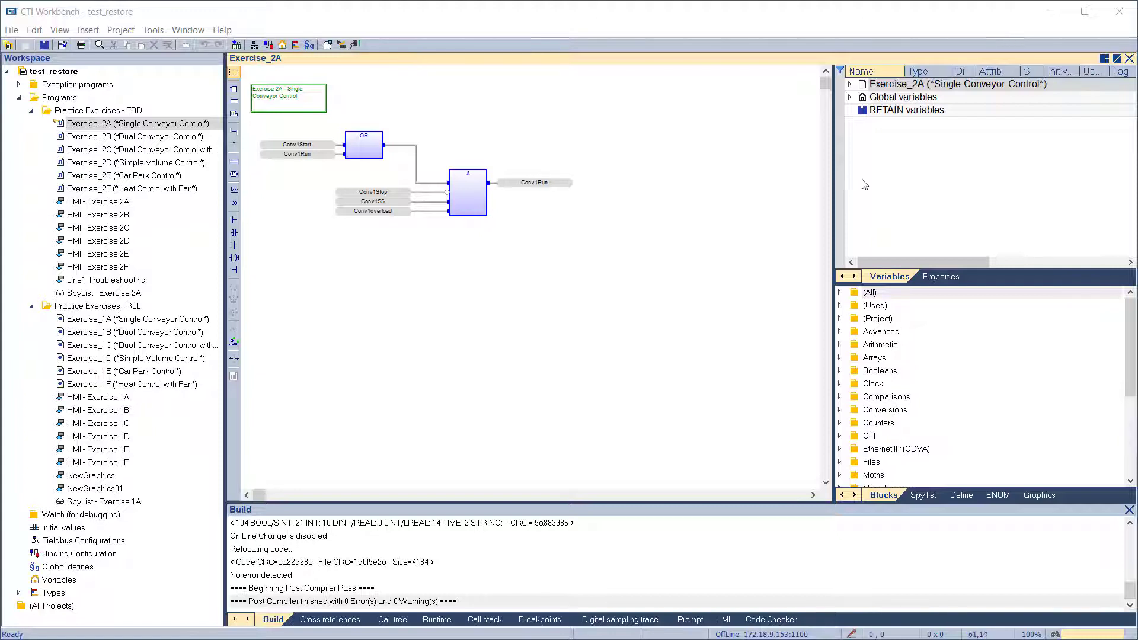
Close Exercise_2A, protect it by entering and confirming a password in its security properties, and try to open it
left_click(1129, 59)
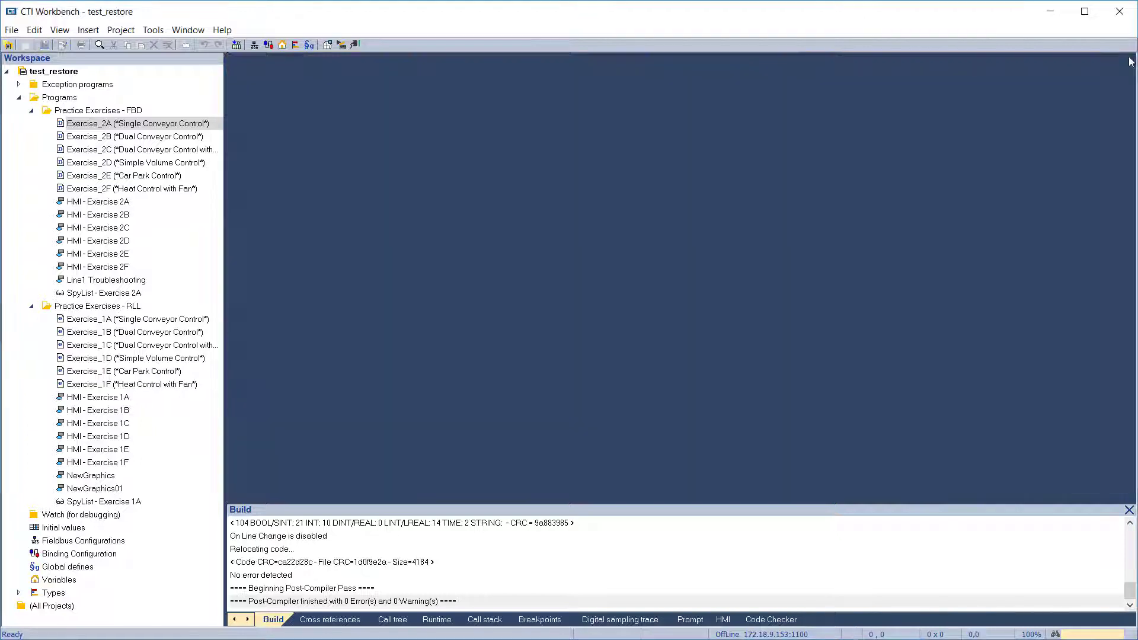
left_click(93, 128)
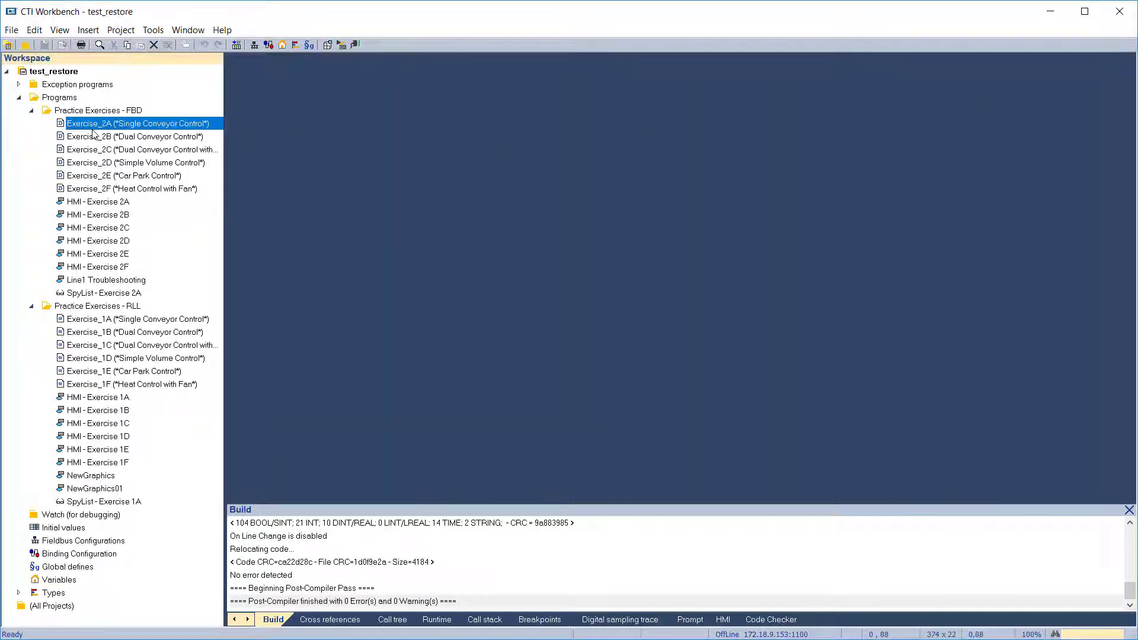
right_click(92, 130)
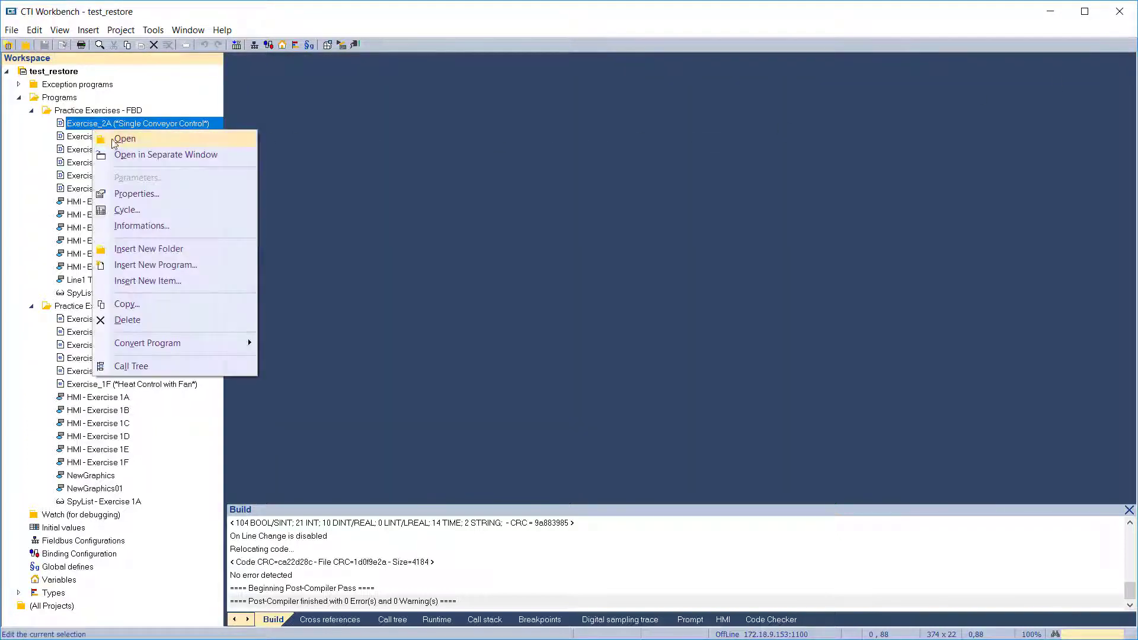
left_click(130, 194)
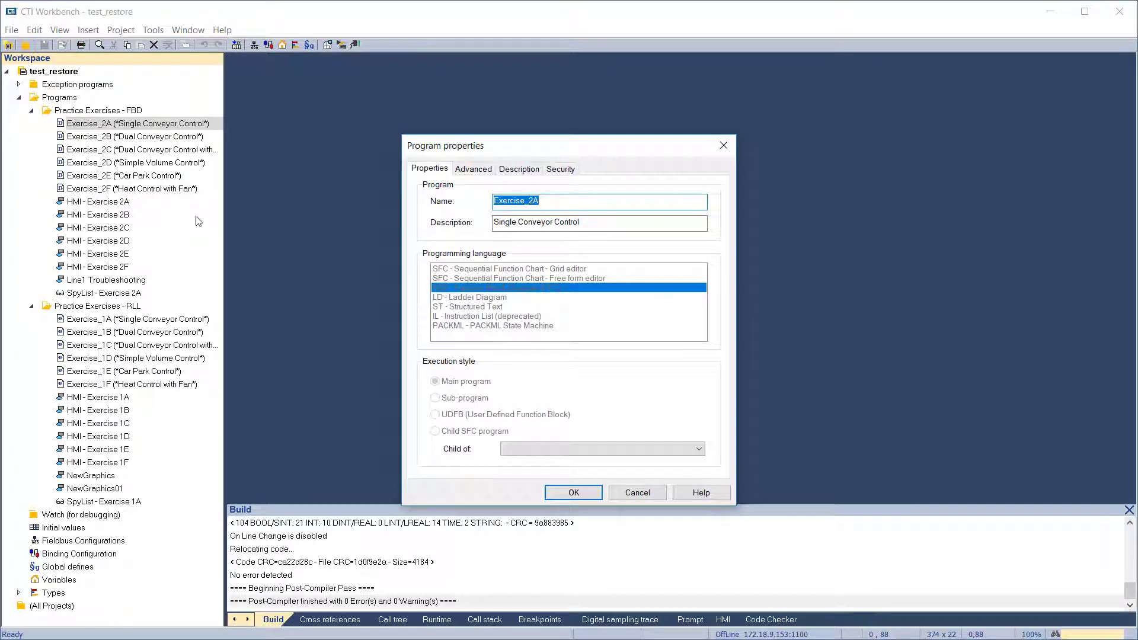
left_click(551, 173)
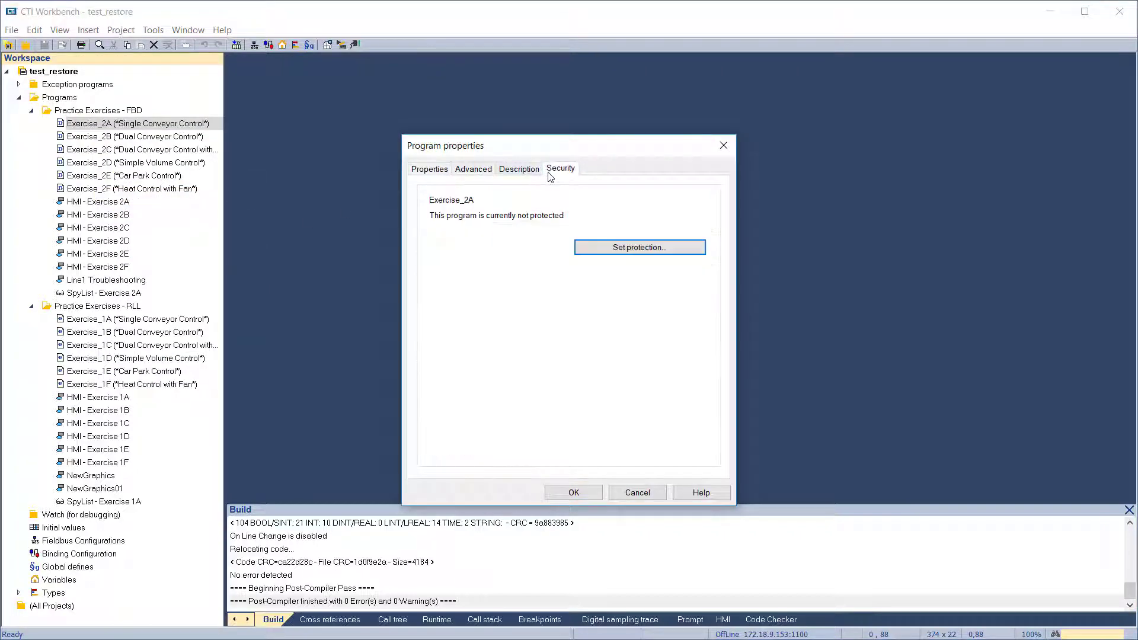
left_click(609, 247)
type("****")
key("Tab")
type("****")
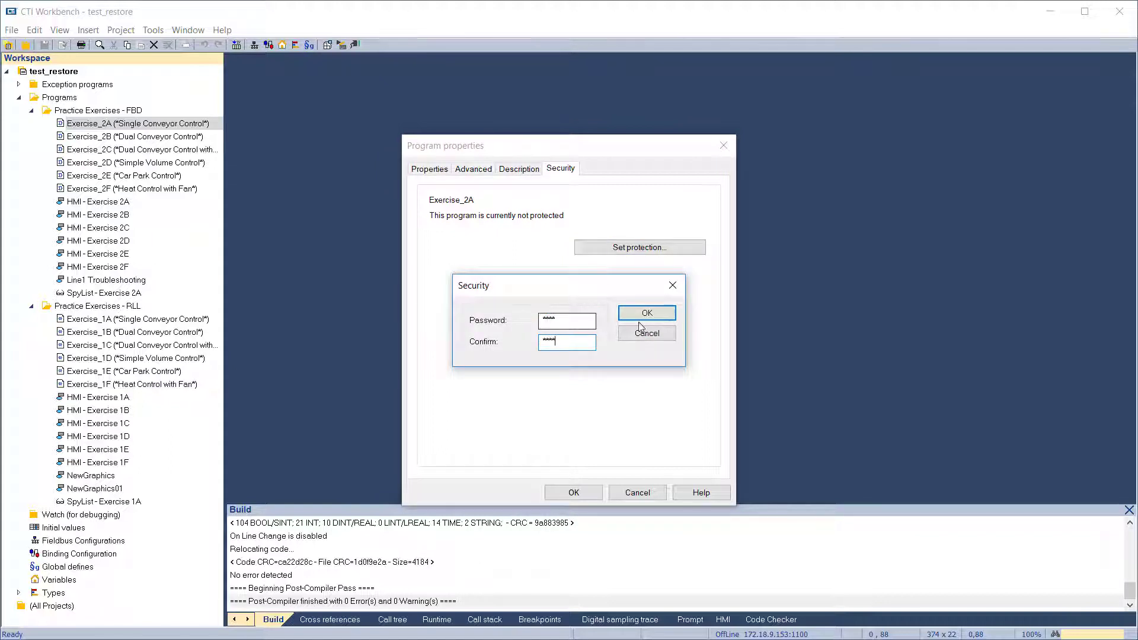
left_click(646, 314)
left_click(576, 492)
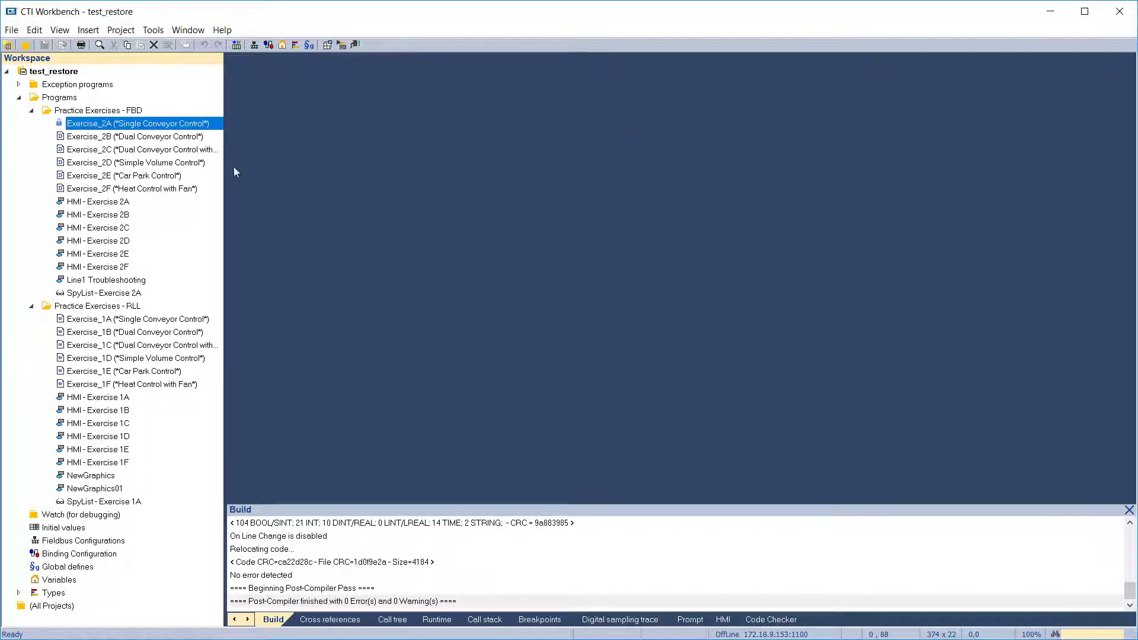
double_click(151, 126)
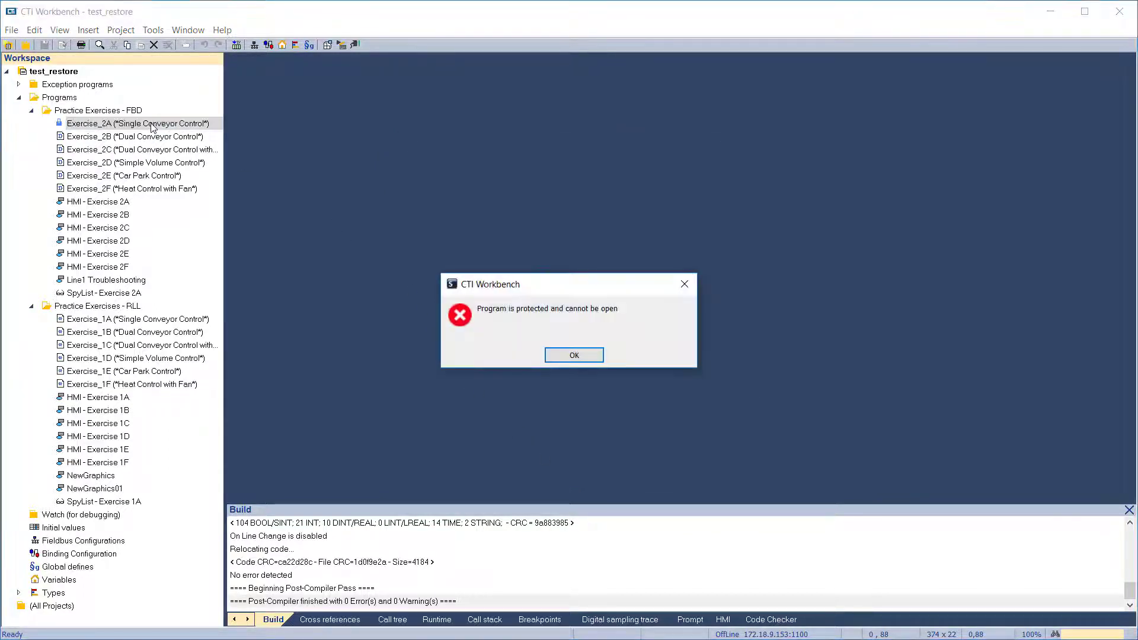
left_click(562, 359)
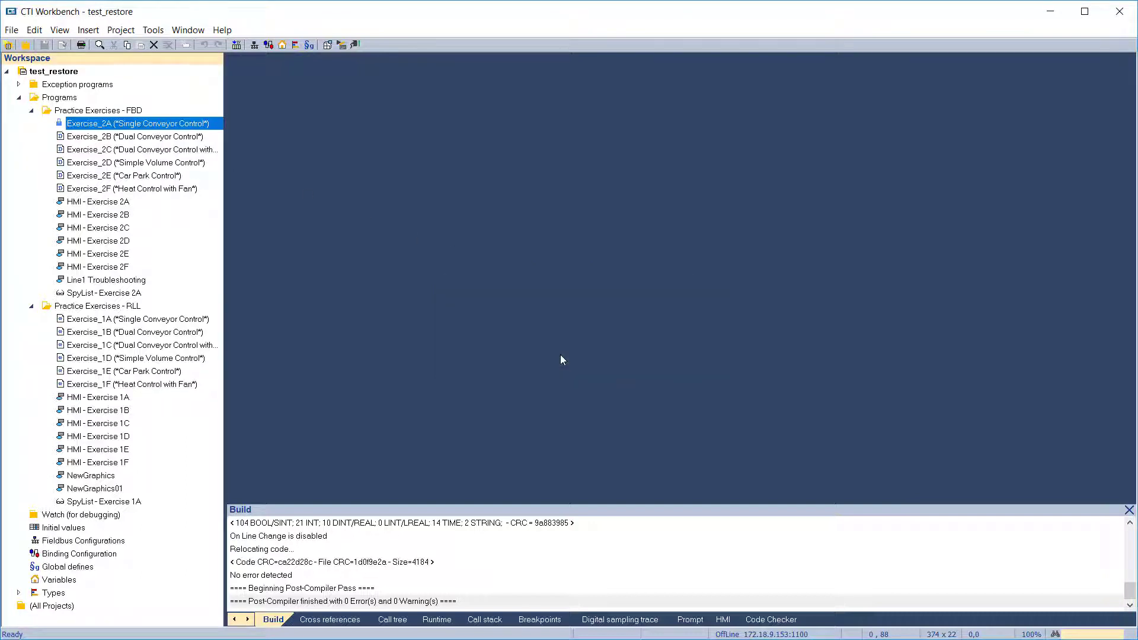
Remove the protection from Exercise_2A by entering its password in the security properties, and reopen the program
right_click(134, 124)
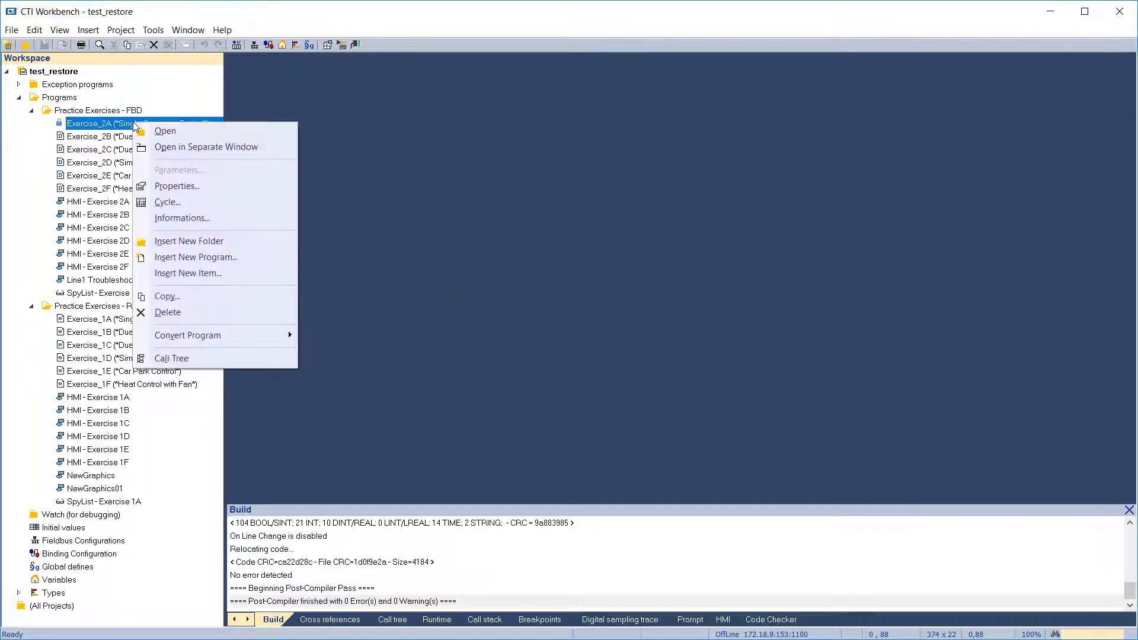
left_click(170, 188)
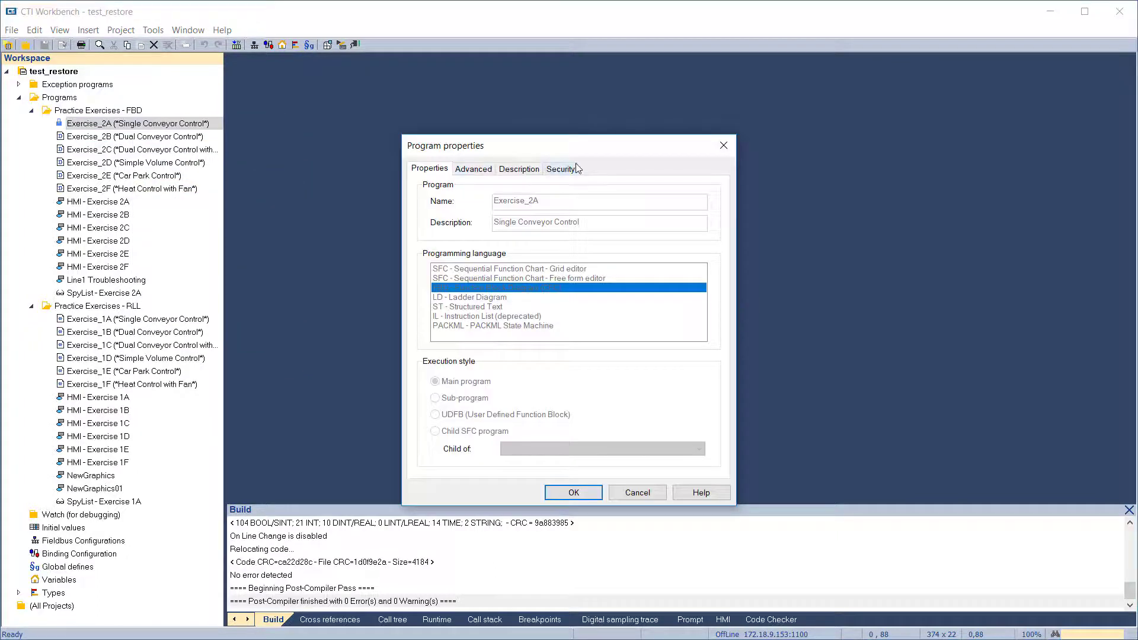
left_click(570, 170)
left_click(611, 247)
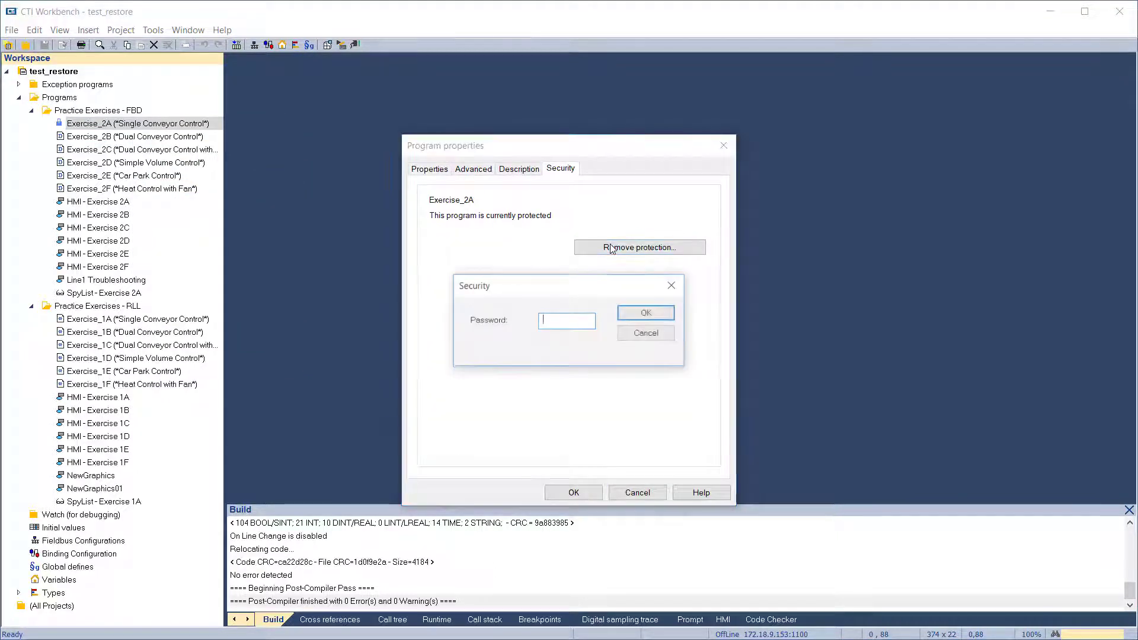
type("****")
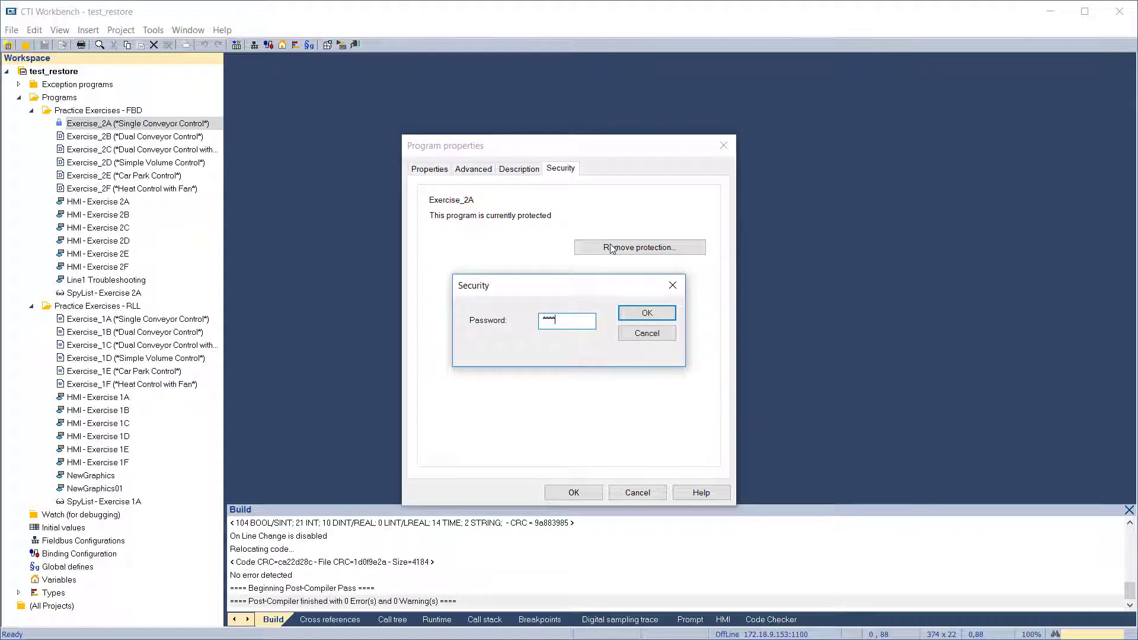
key("Return")
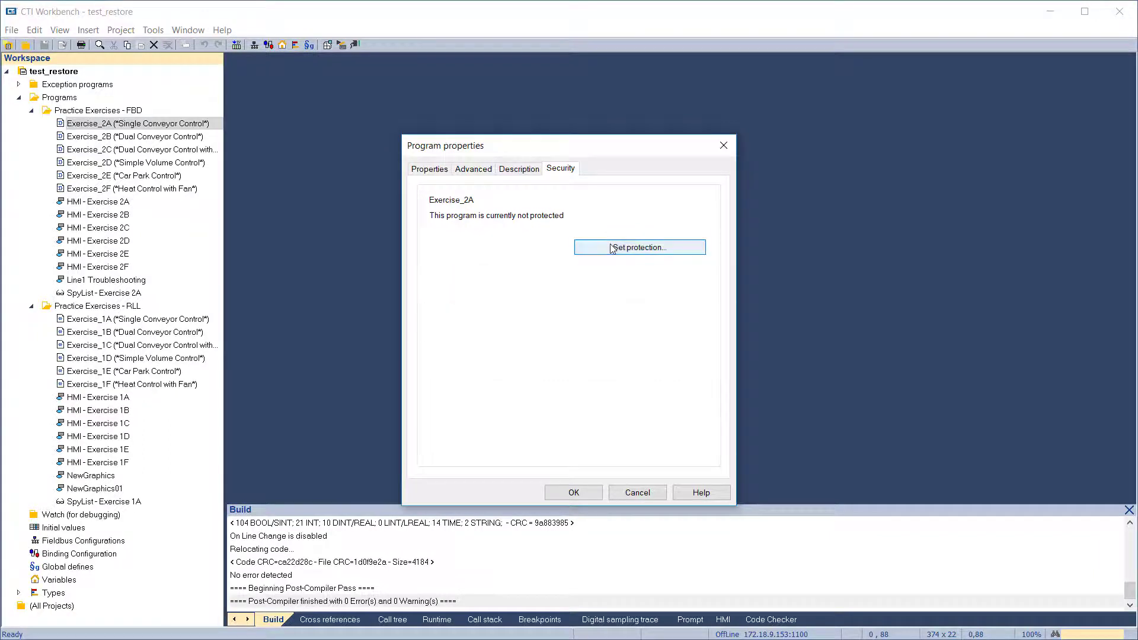
left_click(578, 493)
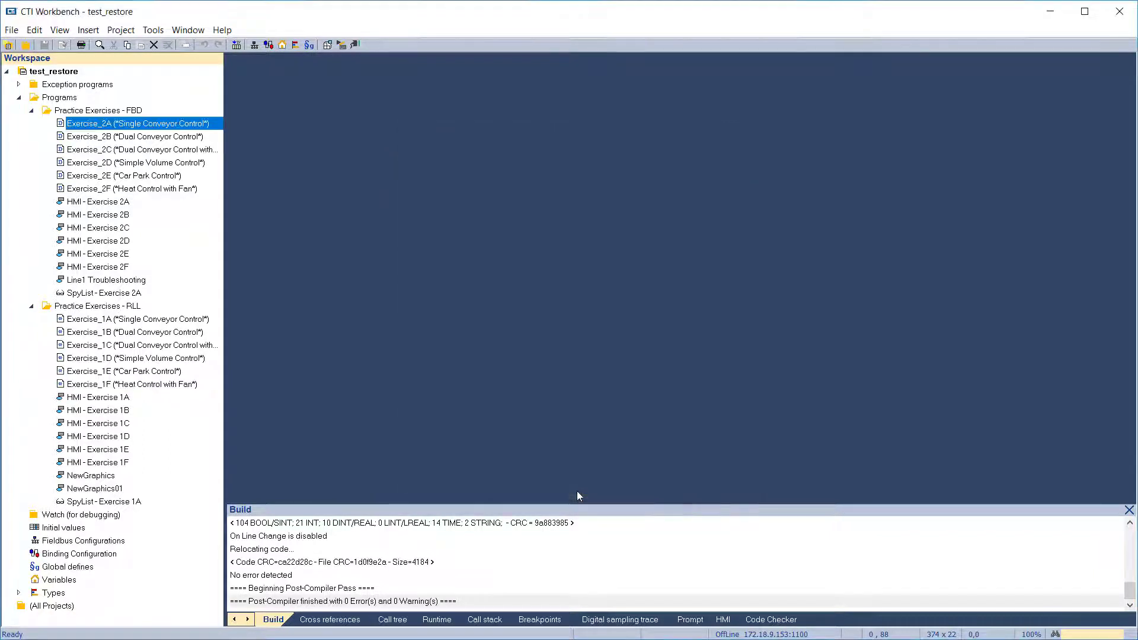
double_click(123, 126)
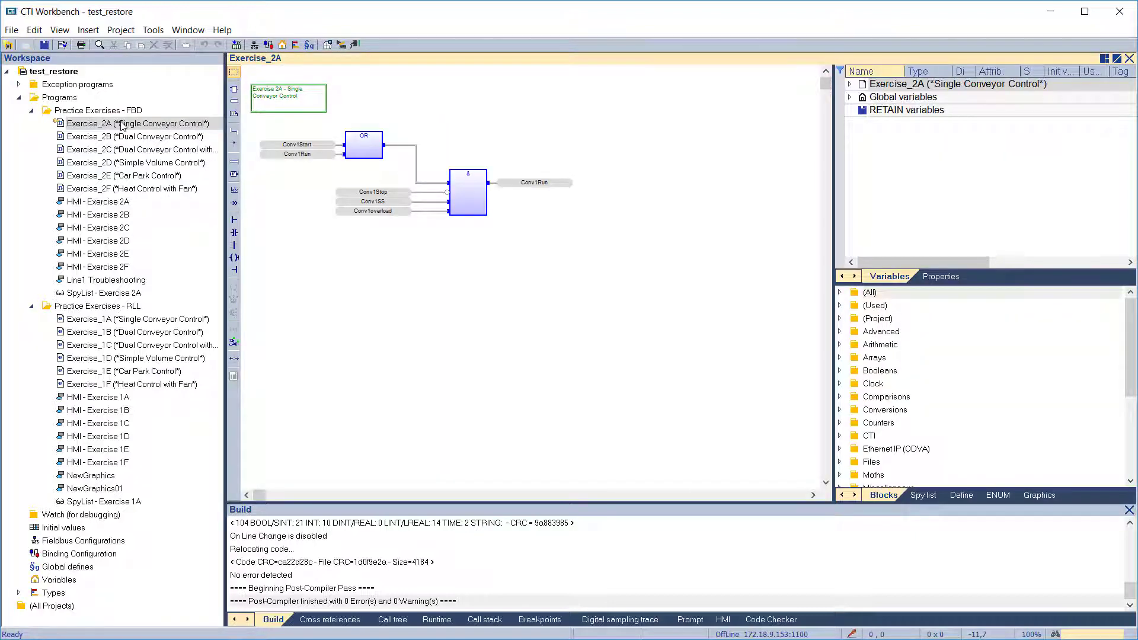